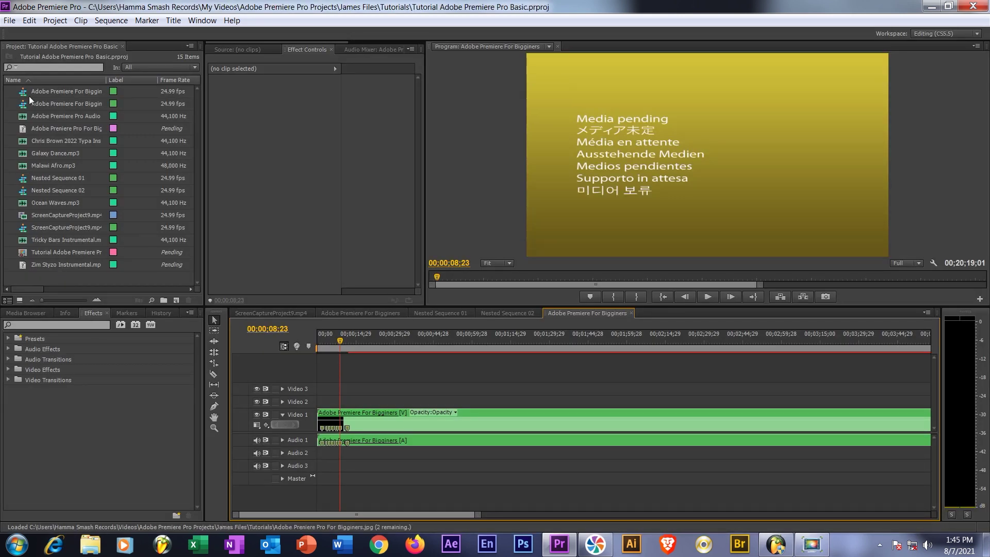
Start a new project and name it "Adobe Premiere Pro Basics Video 2".
click(11, 22)
mouse_move(35, 32)
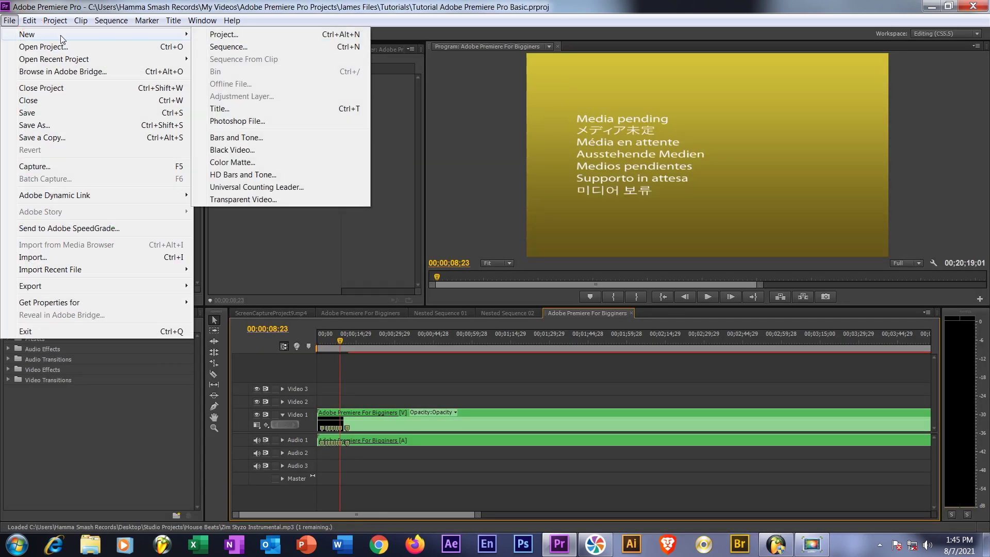
click(226, 35)
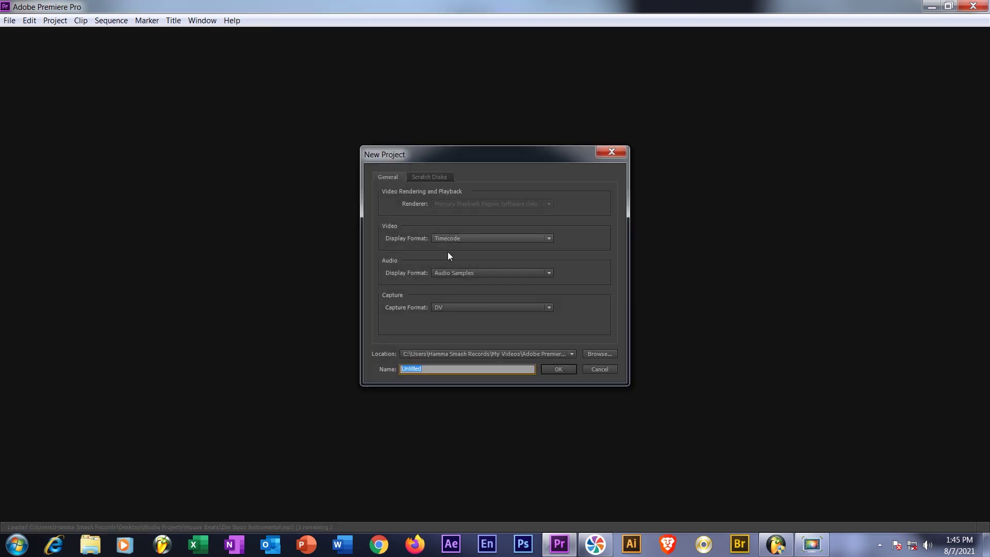
drag(442, 156, 268, 140)
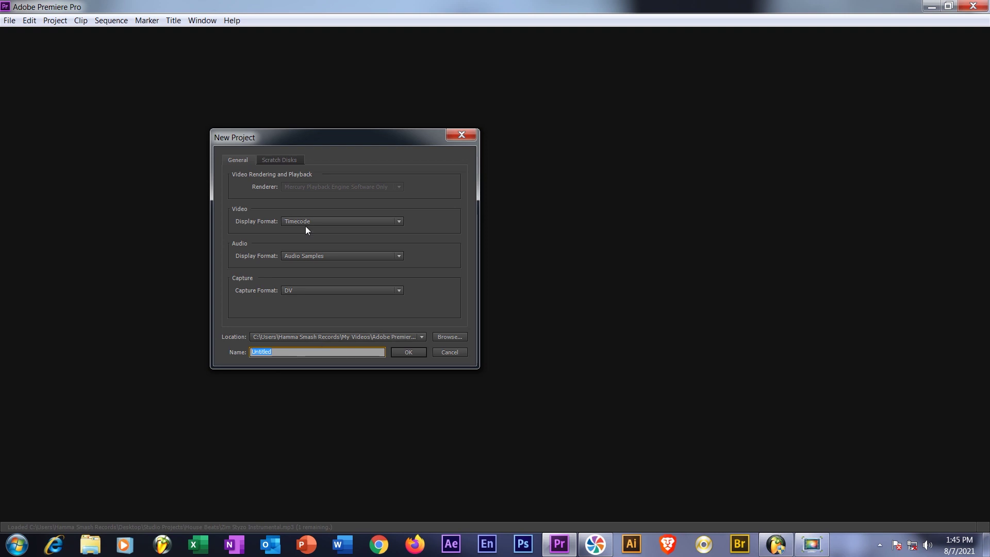
drag(292, 145, 364, 143)
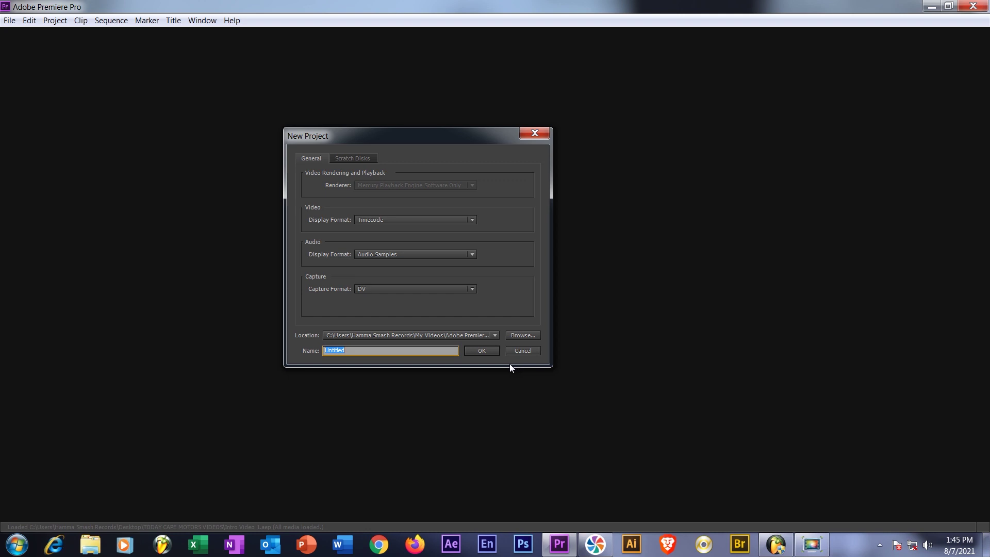
click(384, 350)
drag(390, 349, 288, 353)
text(Adobe Premiere )
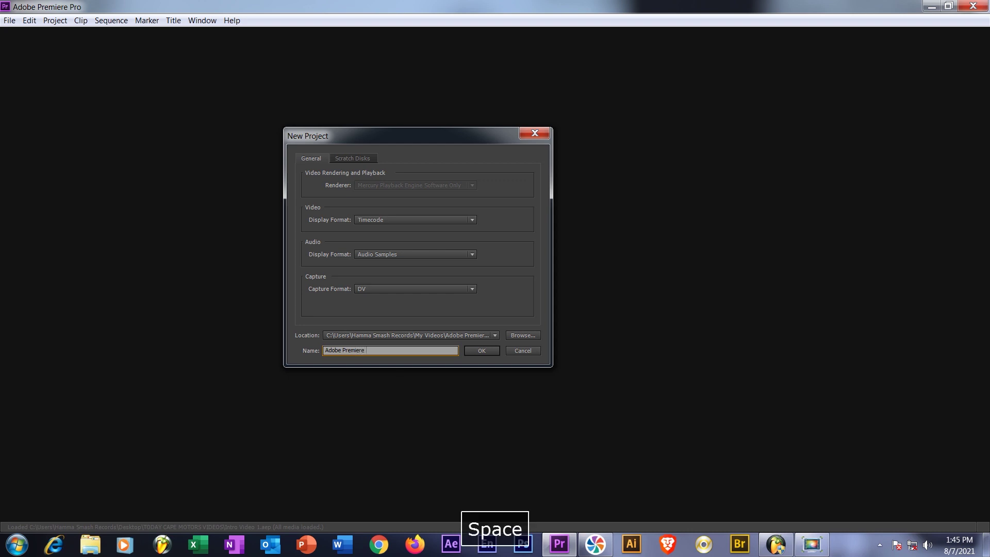
text(Pro Basic)
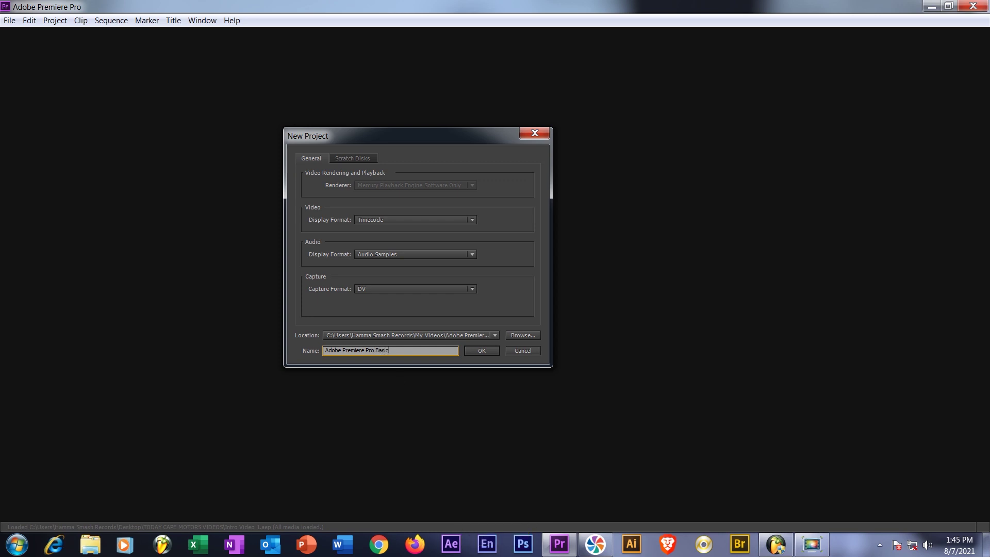
text(s Video 2)
Choose the Tutorials folder as the project's location and create the project.
click(518, 336)
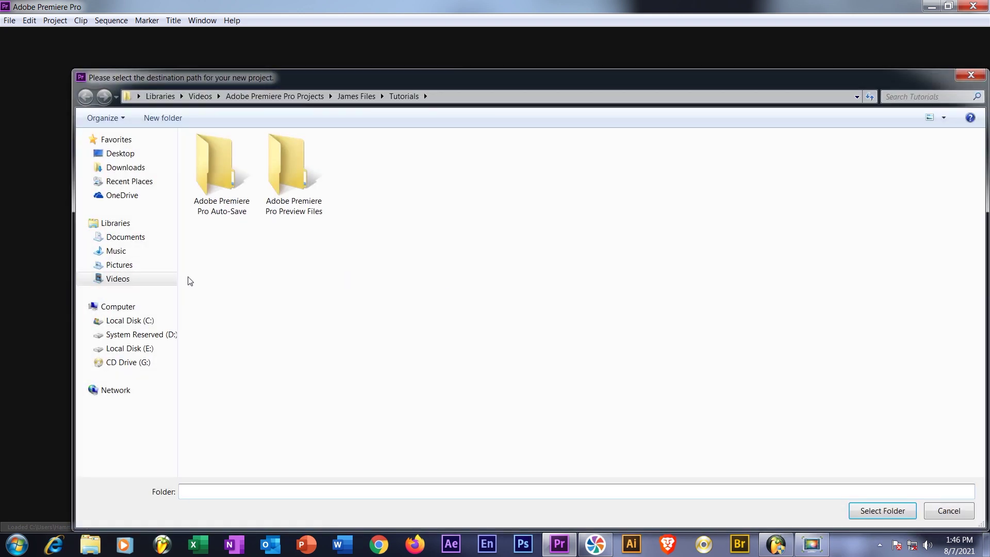
click(98, 279)
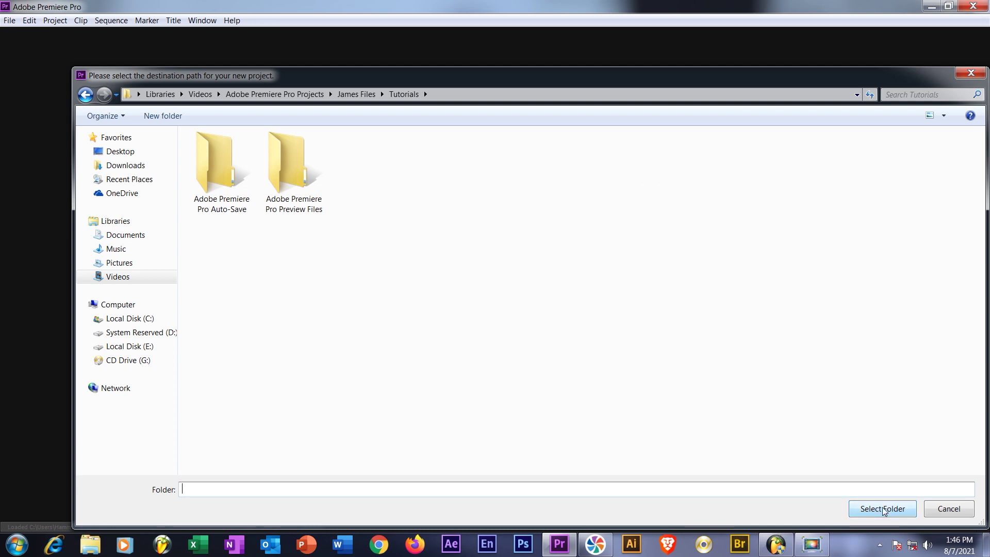
click(883, 509)
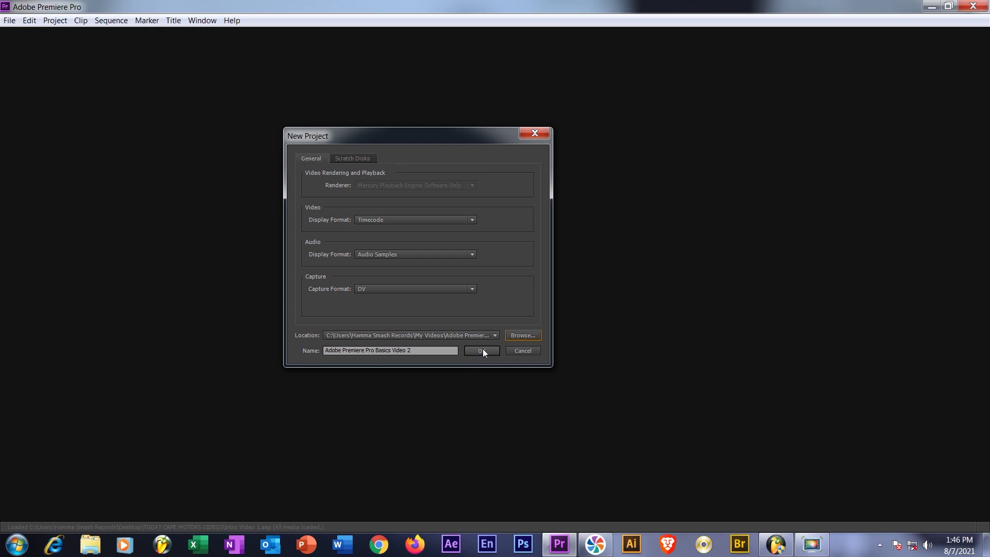
click(483, 351)
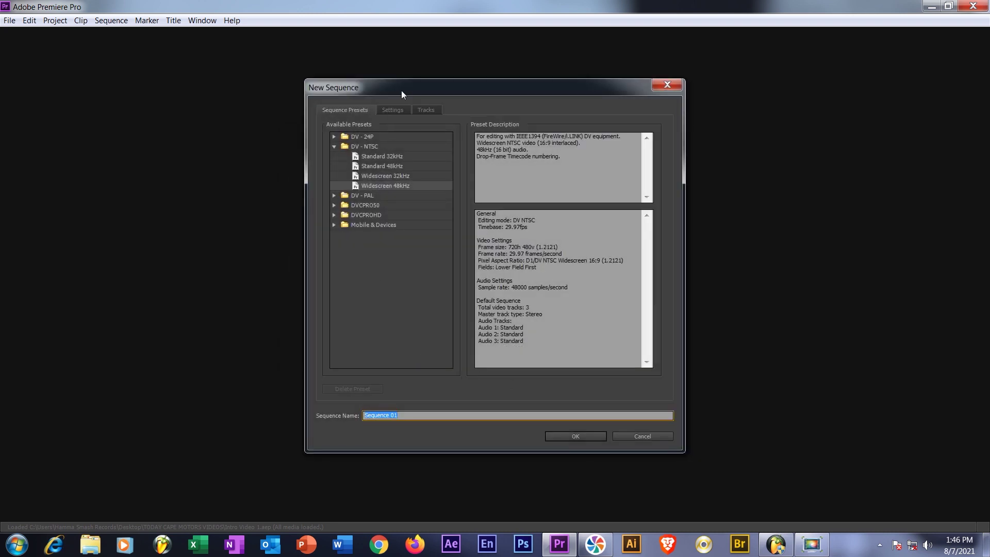
Dismiss the New Sequence setup without creating a sequence.
drag(402, 90, 280, 98)
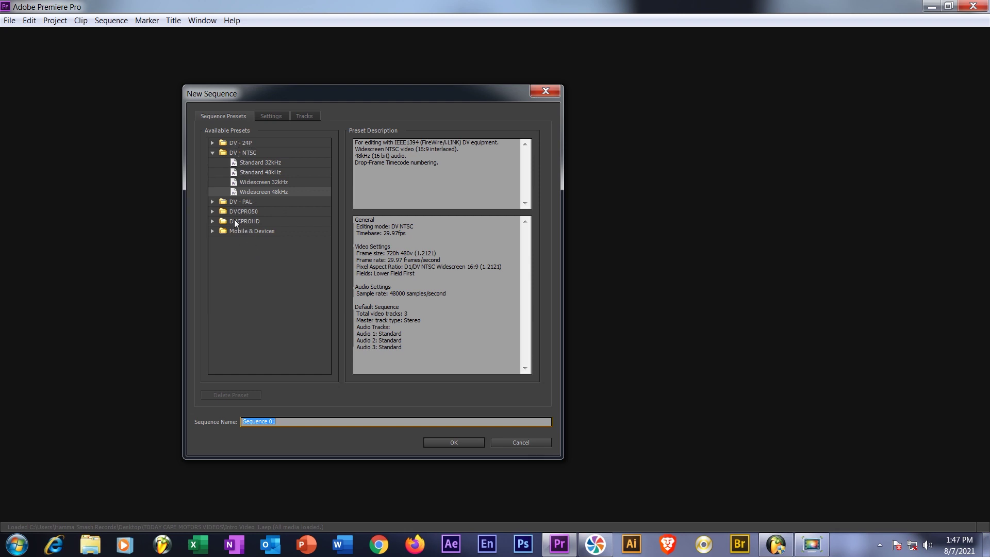
click(247, 171)
click(521, 442)
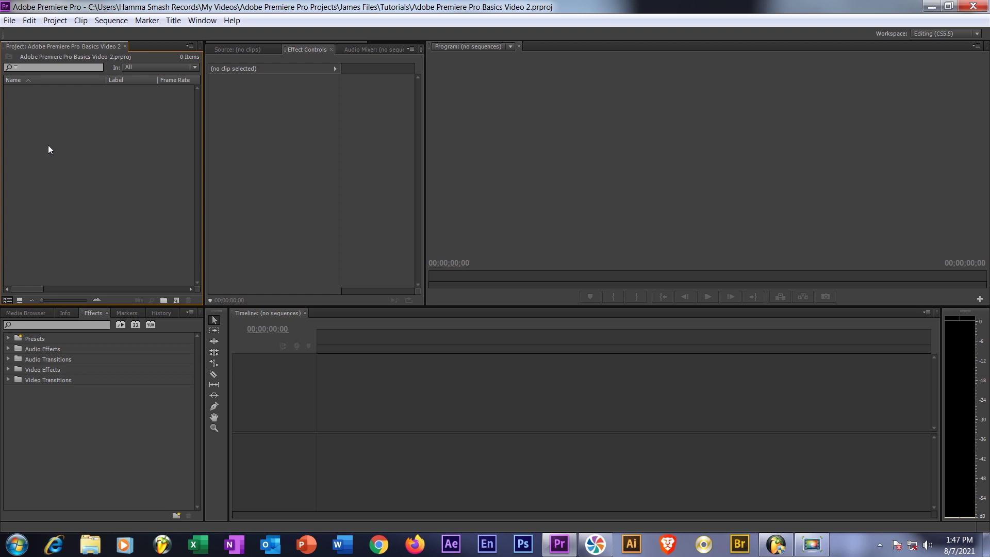
Import the clip MVI_7417.MOV from the Tutorial Videos folder inside Tutorial 1 in the Videos library.
right_click(47, 130)
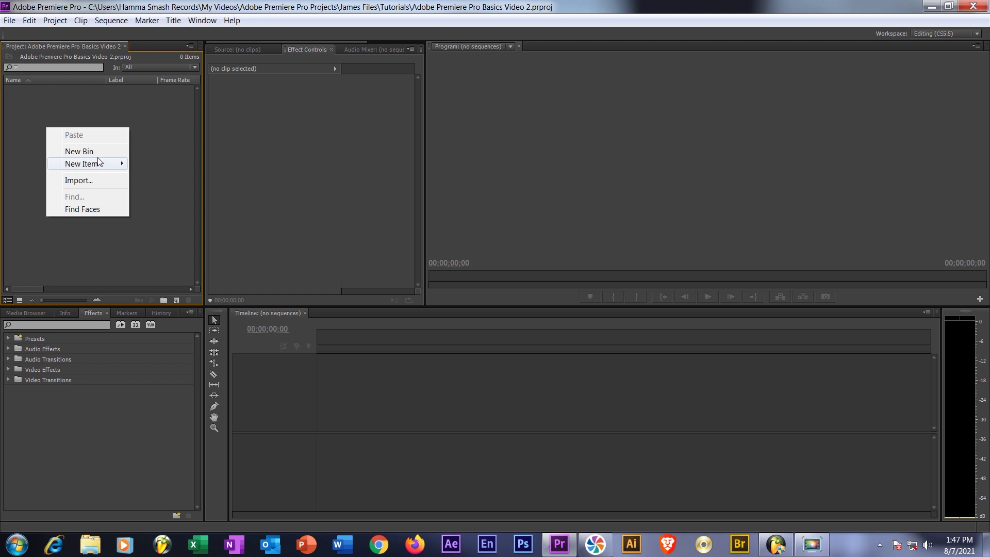
mouse_move(122, 164)
click(22, 137)
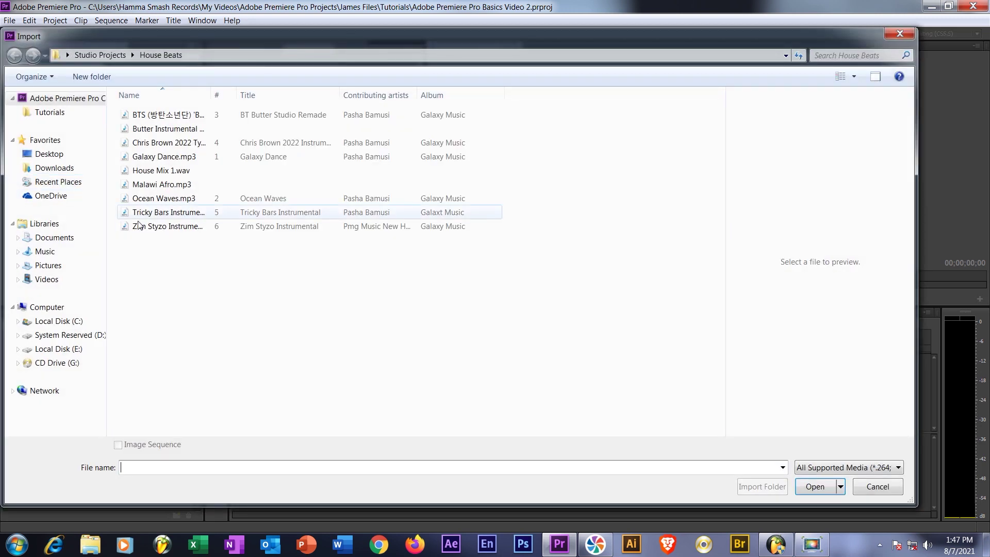
click(47, 279)
double_click(674, 165)
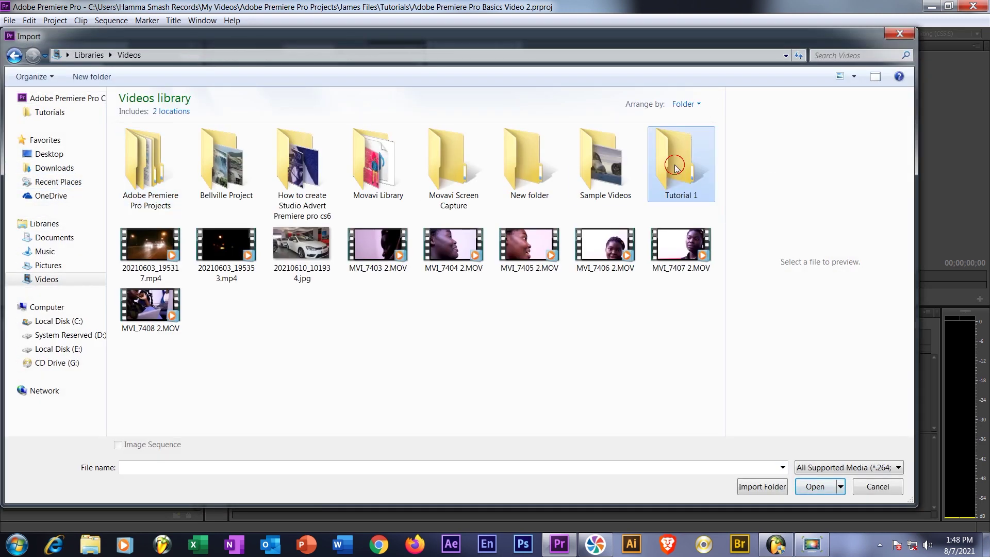
click(150, 178)
double_click(151, 178)
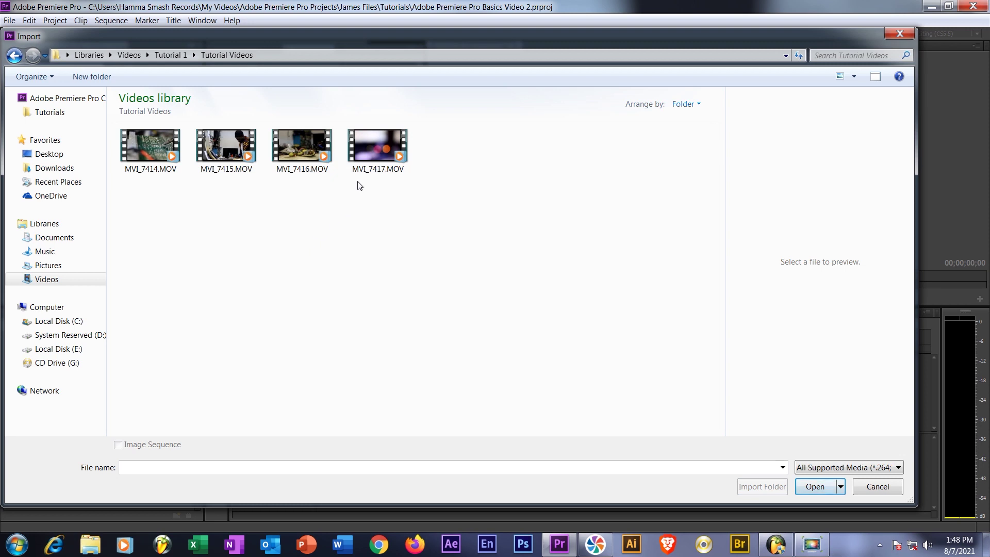
click(375, 144)
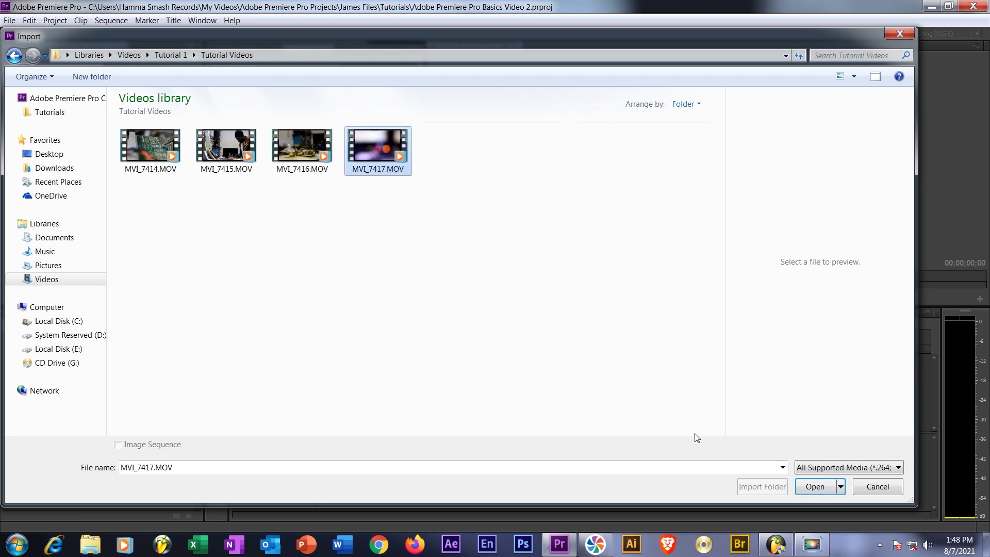
click(815, 486)
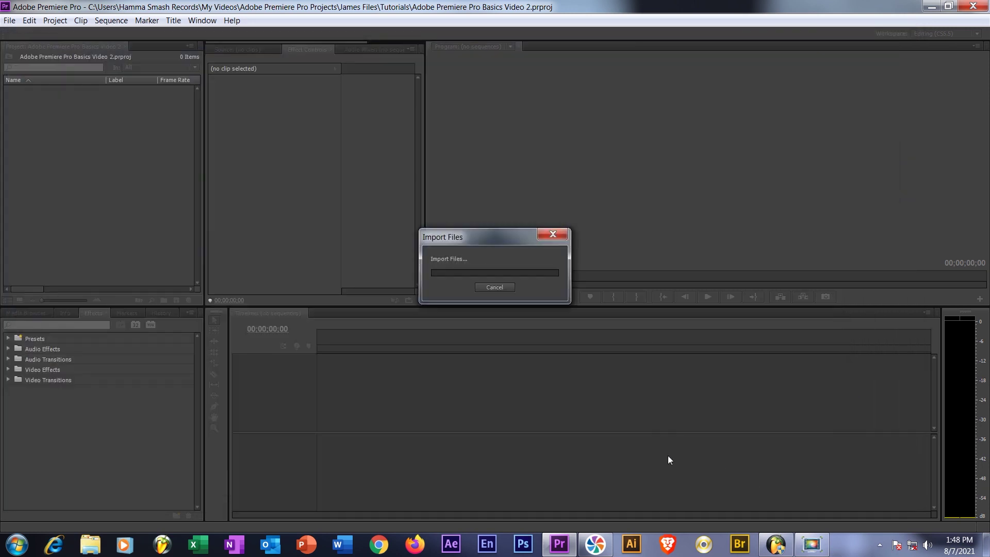
click(79, 186)
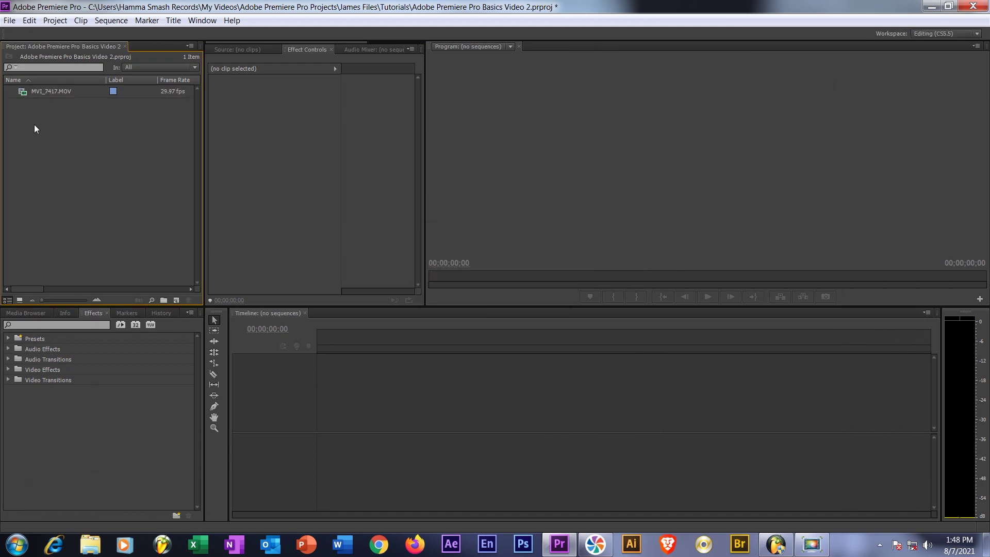
mouse_move(17, 99)
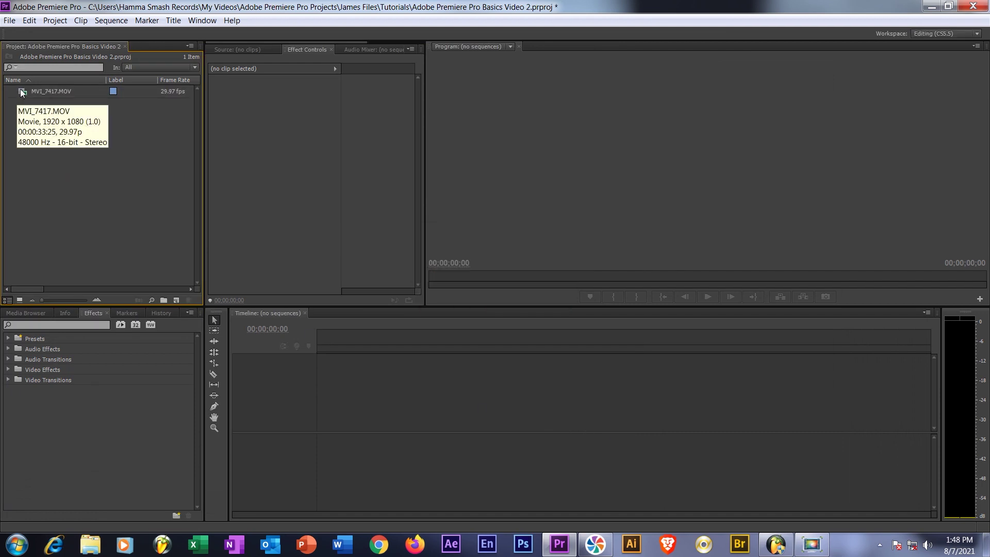
click(24, 95)
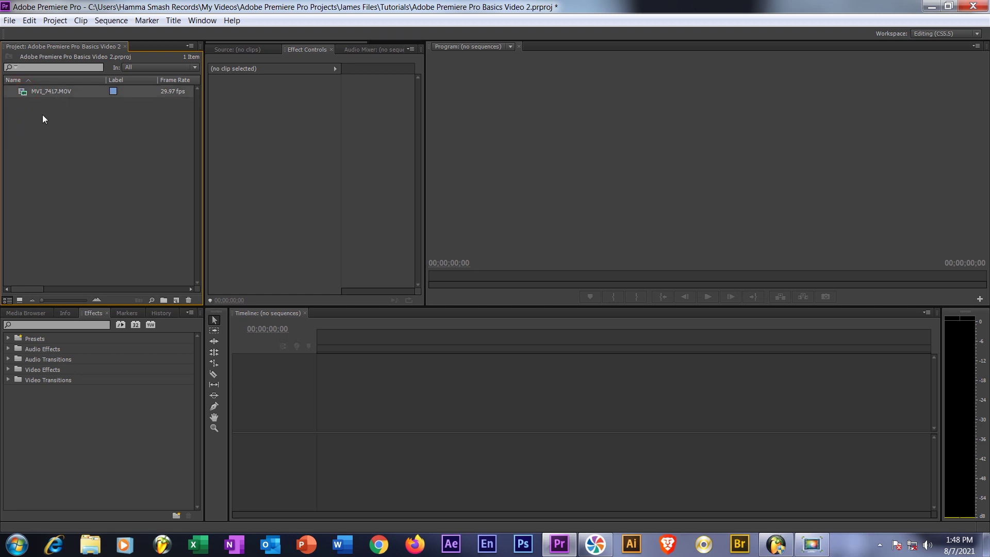
right_click(72, 216)
click(57, 174)
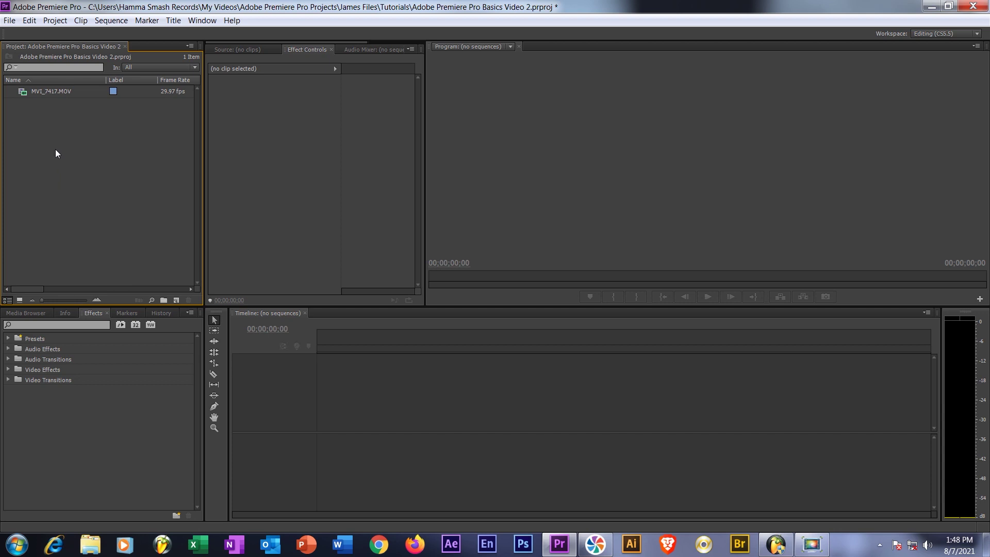
Import all four clips, MVI_7414.MOV to MVI_7417.MOV, from the Tutorial Videos folder into the project.
mouse_move(51, 91)
double_click(53, 150)
key(ctrl+a)
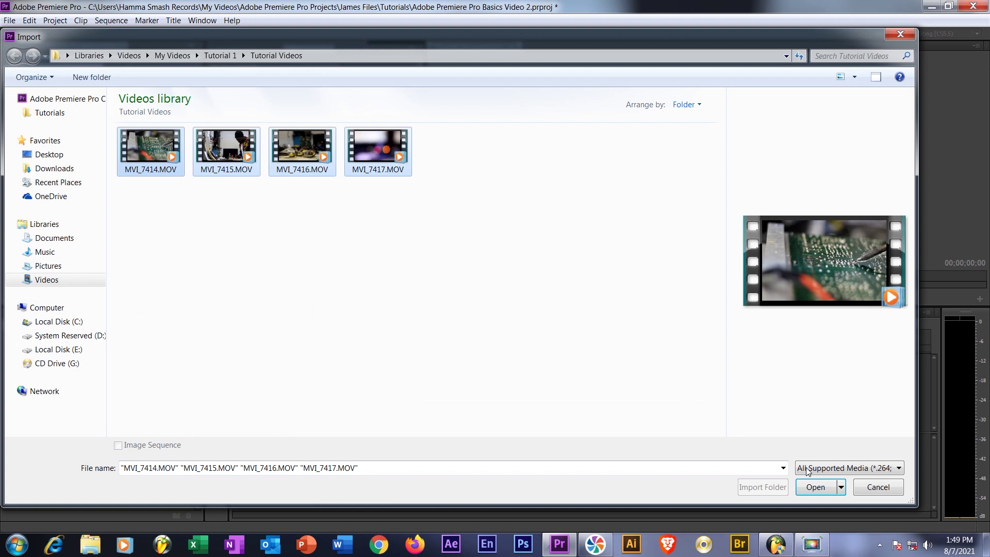
click(820, 489)
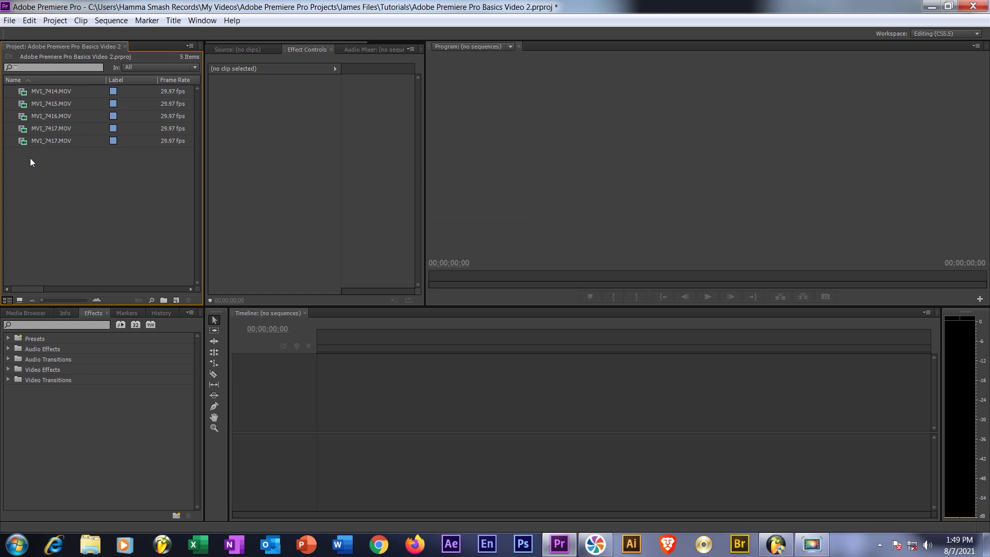
drag(23, 157, 88, 92)
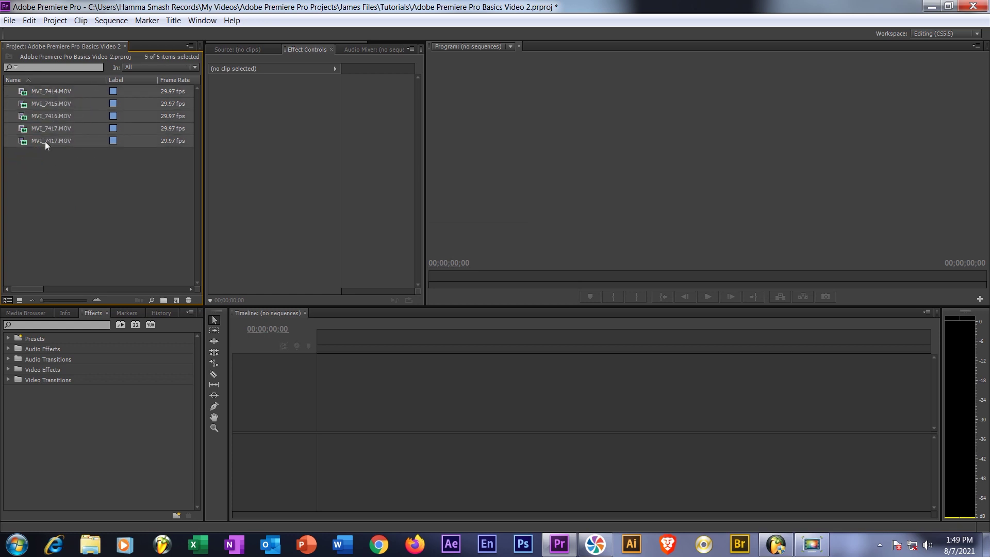
click(36, 175)
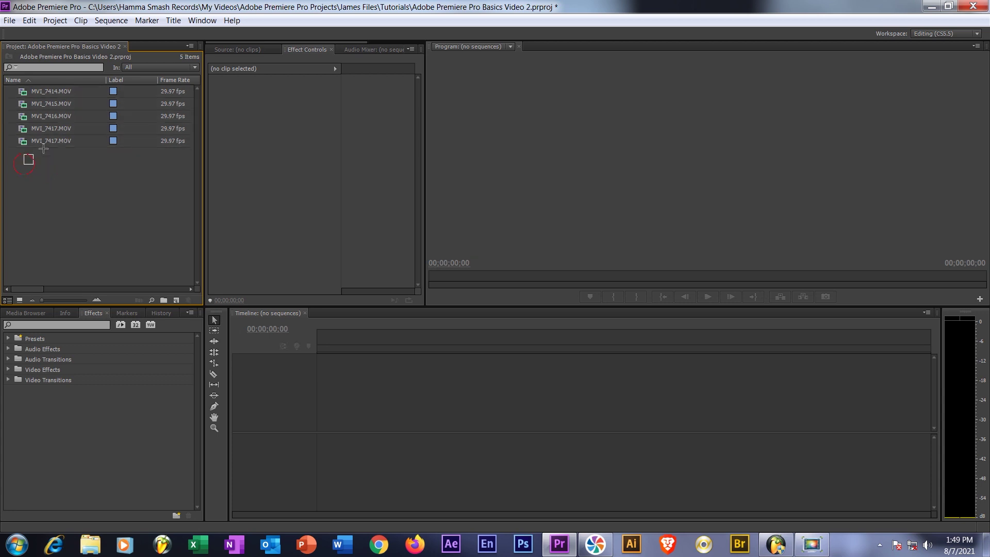
drag(43, 148, 70, 92)
click(29, 187)
drag(15, 166, 100, 94)
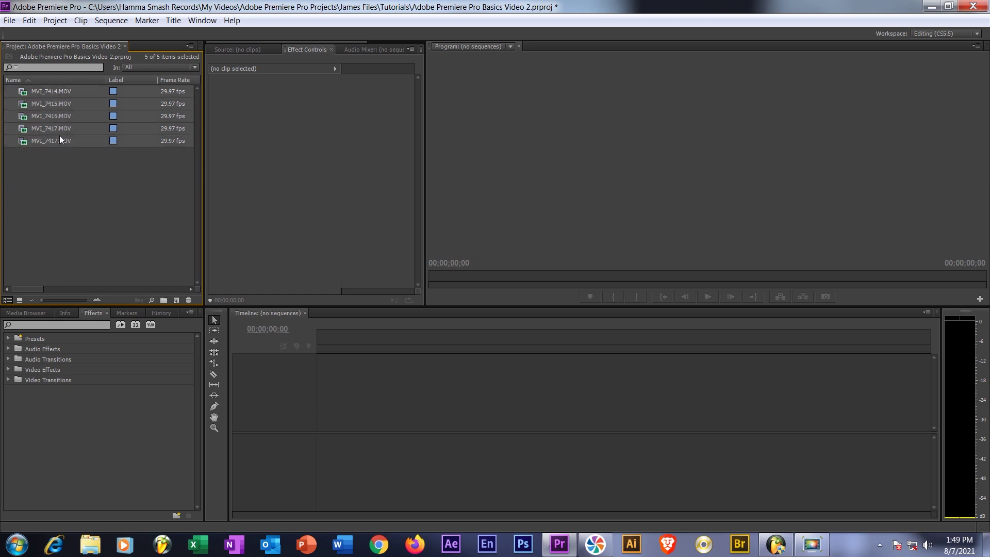
click(21, 184)
Place all the imported clips in a new bin and collapse it.
drag(17, 171, 110, 99)
mouse_move(23, 95)
click(165, 300)
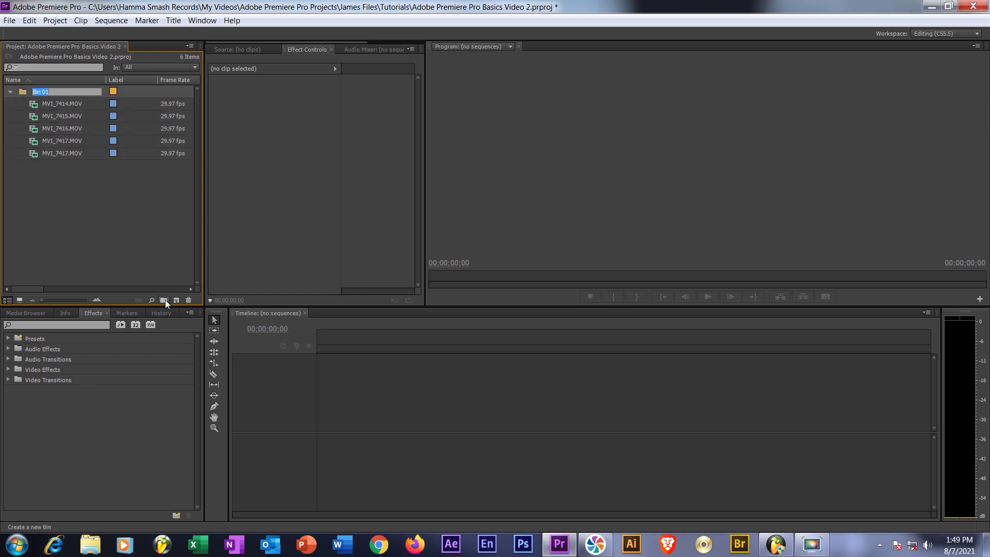
click(11, 92)
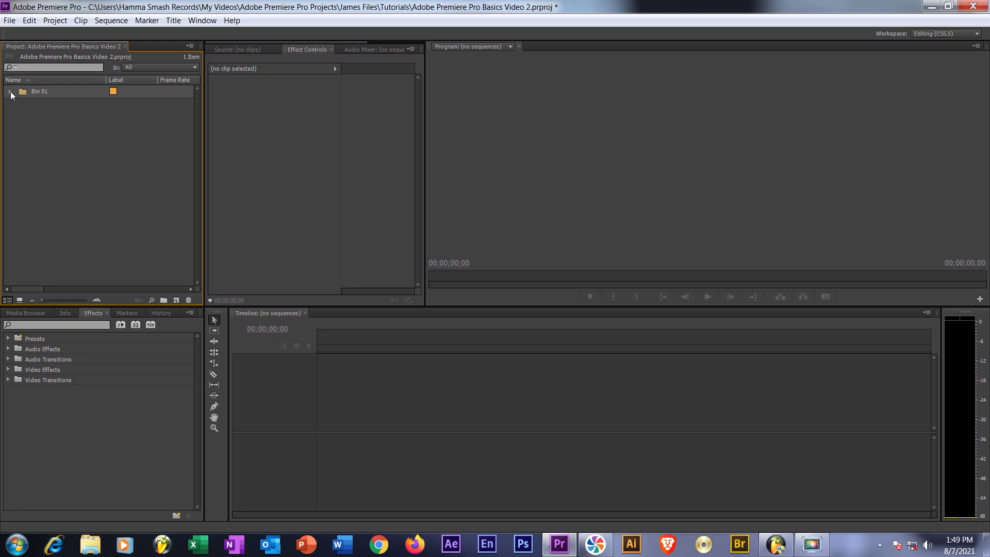
Rename the new bin as "Tech Support Videos".
click(39, 91)
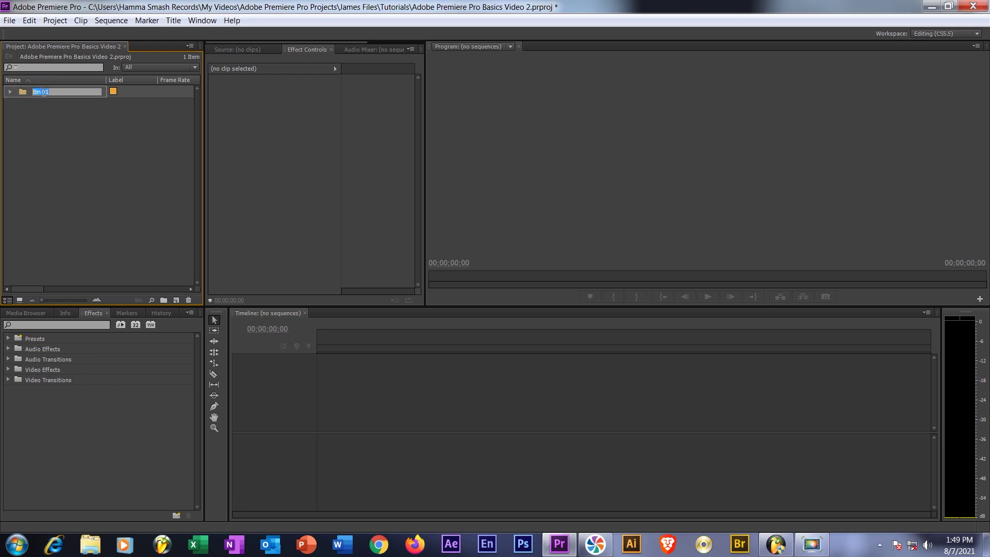
key(BackSpace)
text(Teck )
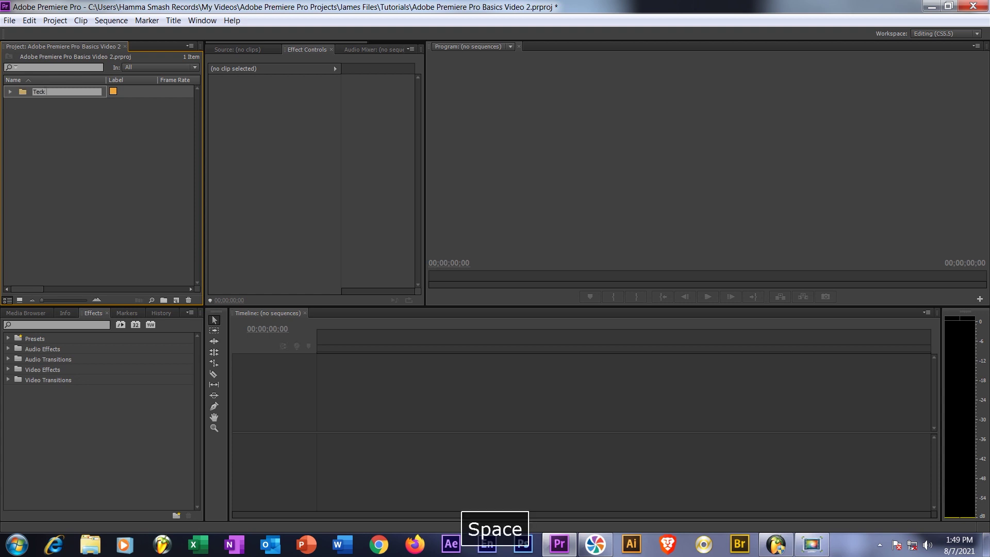
text(Videos)
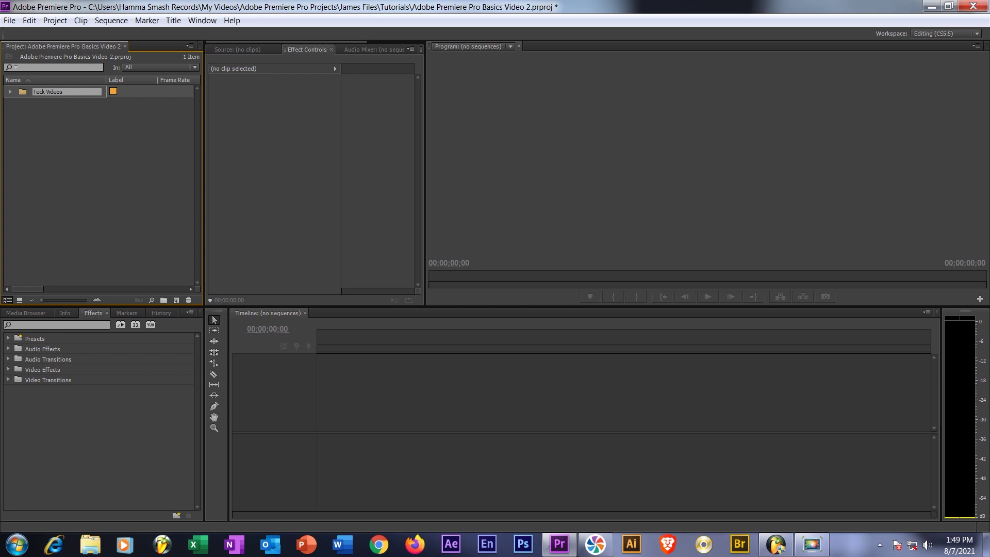
key(Left)
key(BackSpace)
text(h support)
key(Left)
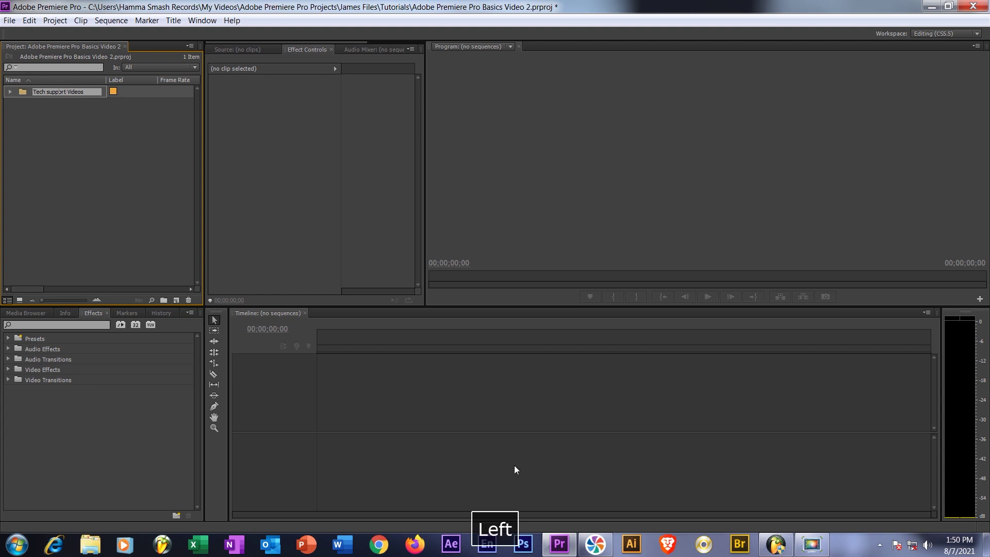
key(BackSpace)
text(S)
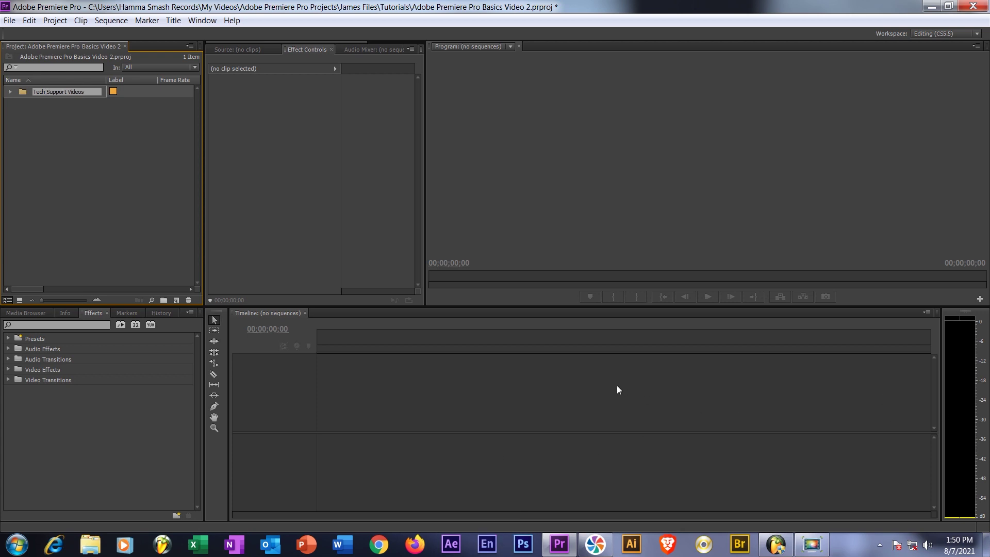
click(110, 215)
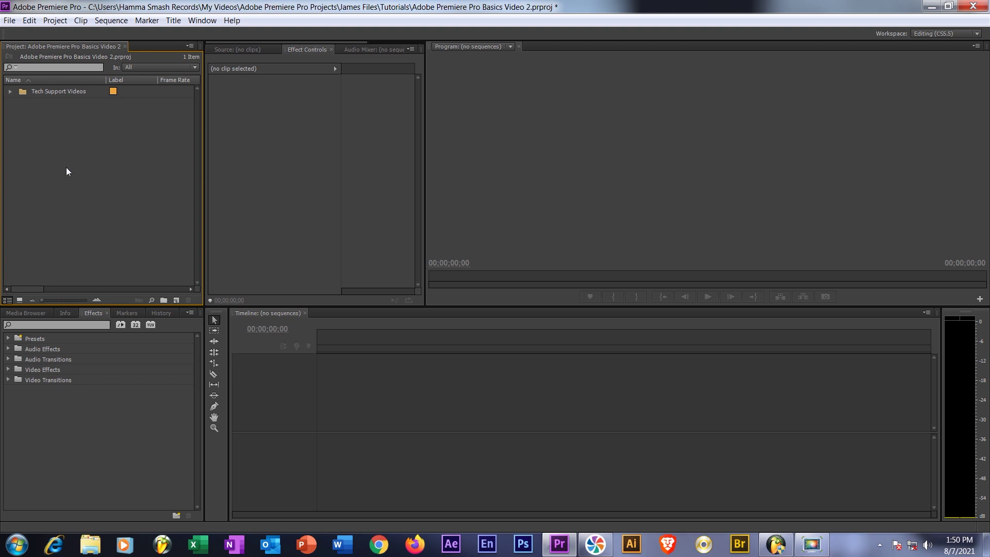
Import the five clips MVI_7403 2.MOV to MVI_7407 2.MOV from the Videos library into the project.
double_click(51, 141)
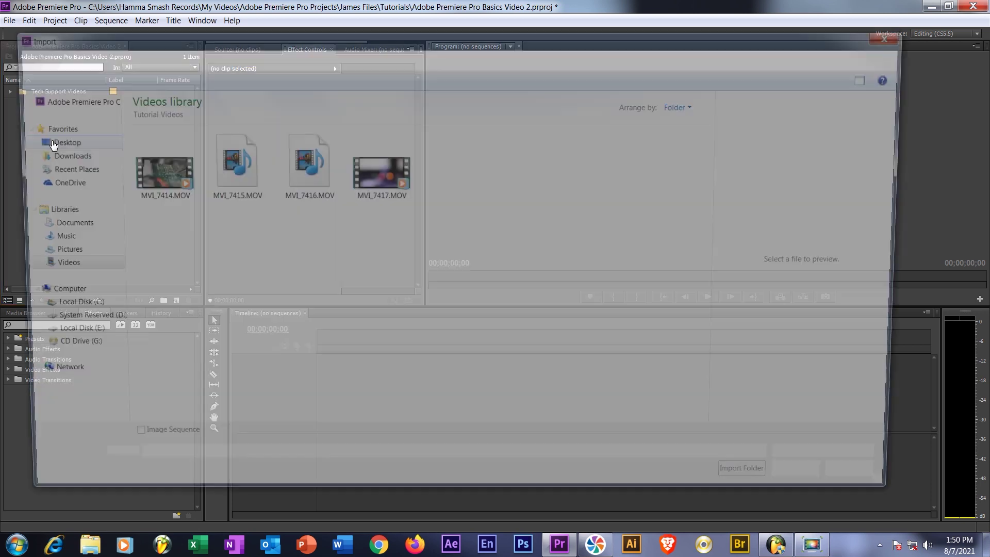
click(56, 281)
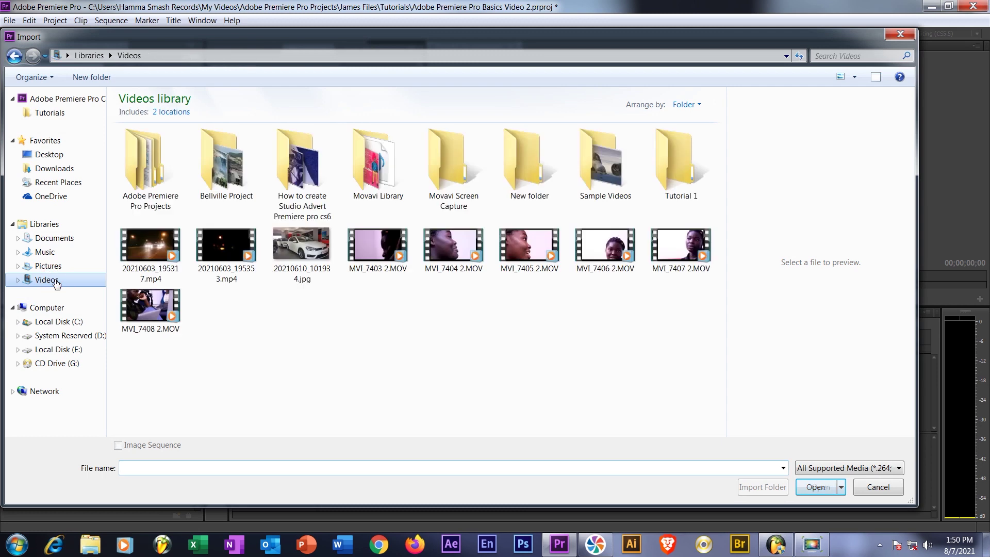
click(373, 295)
drag(375, 298, 713, 243)
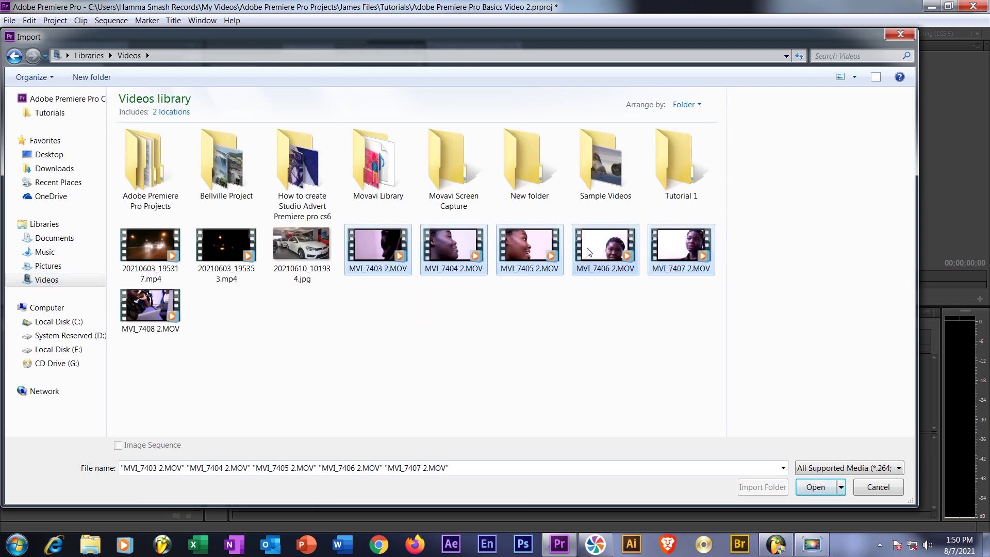
click(829, 490)
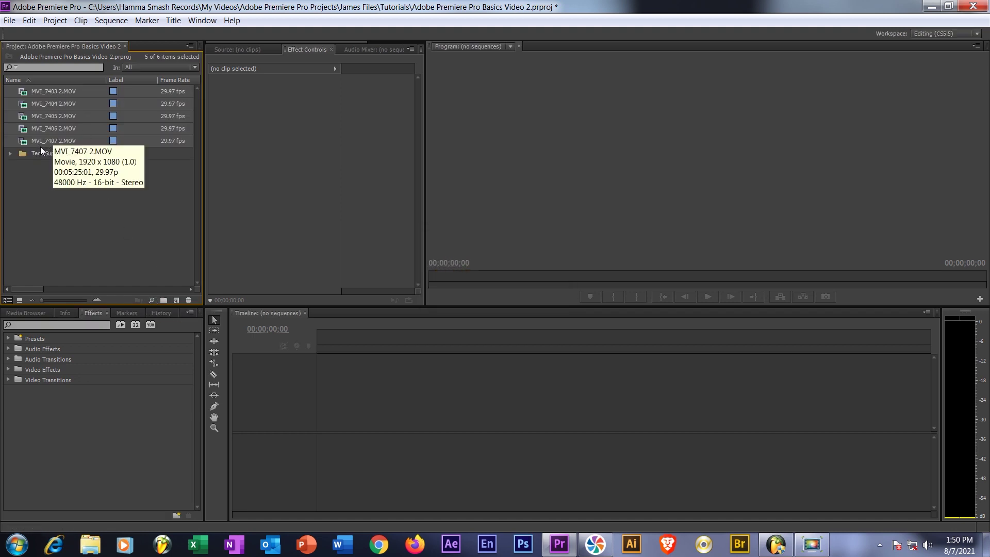
Place the five selected clips in a new bin named "Early Morning Shots" and collapse it.
mouse_move(21, 146)
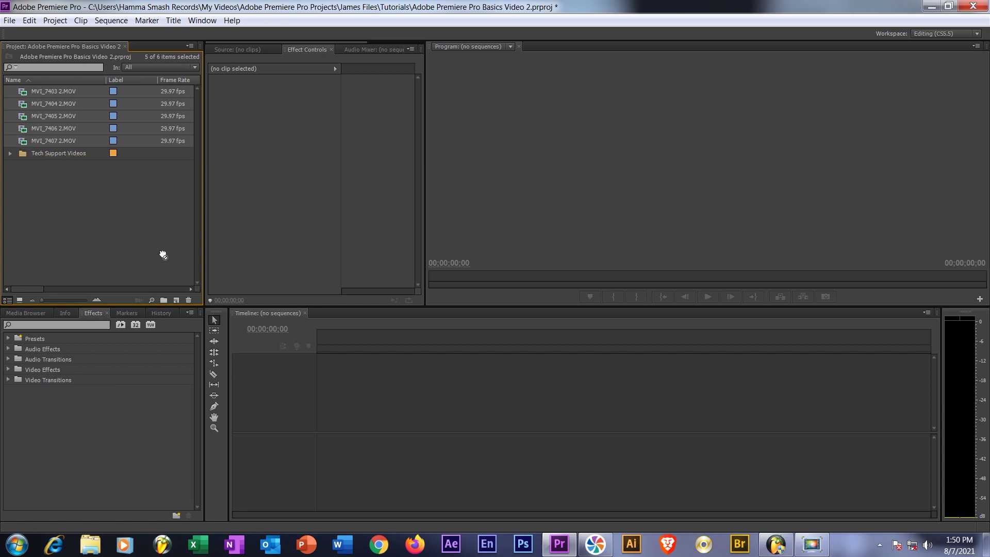
click(162, 302)
text(eARLY)
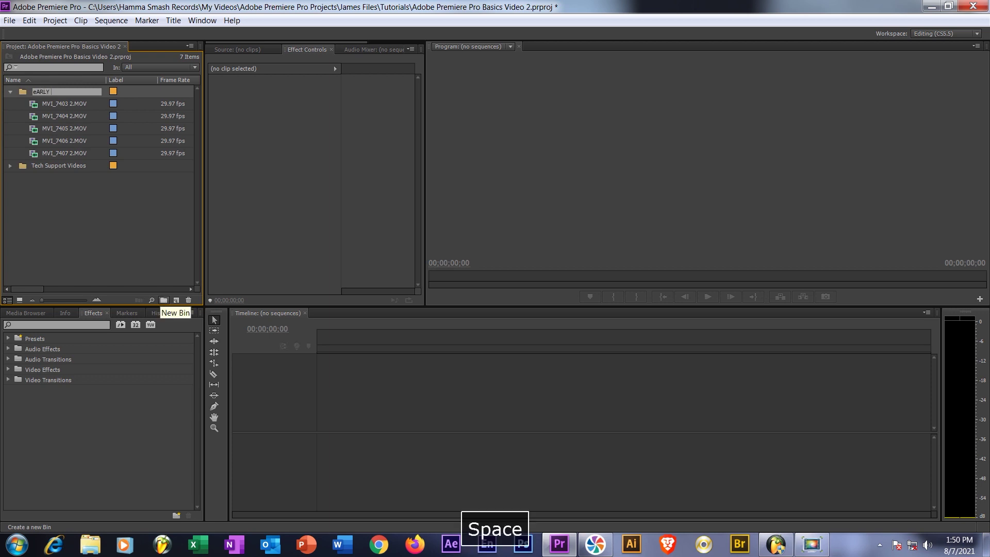
key(ctrl+a)
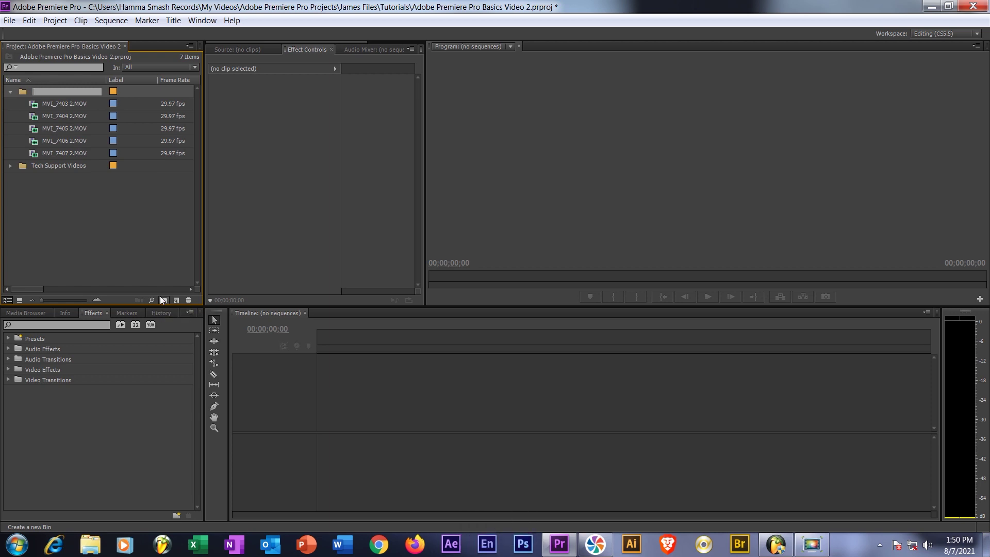
text(Early Morning )
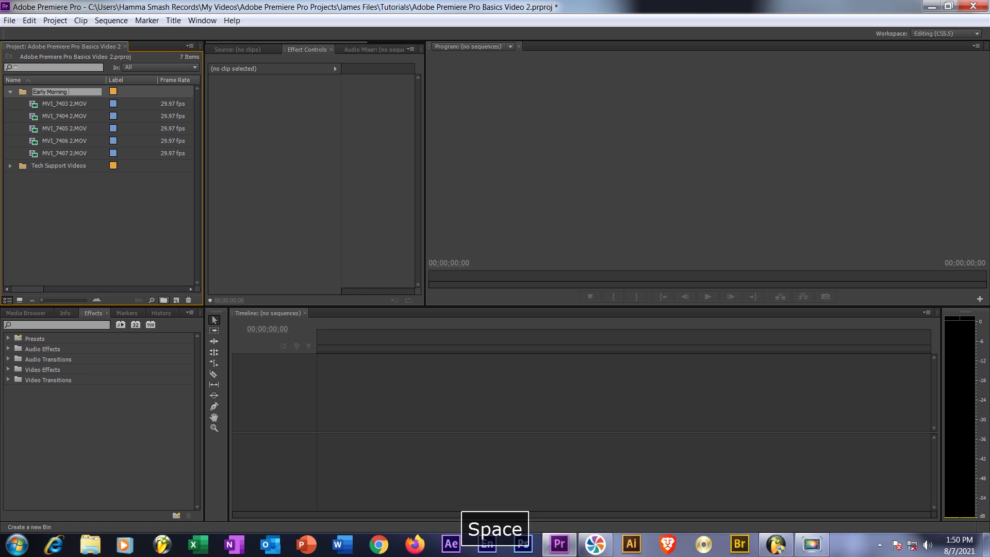
text(Shots)
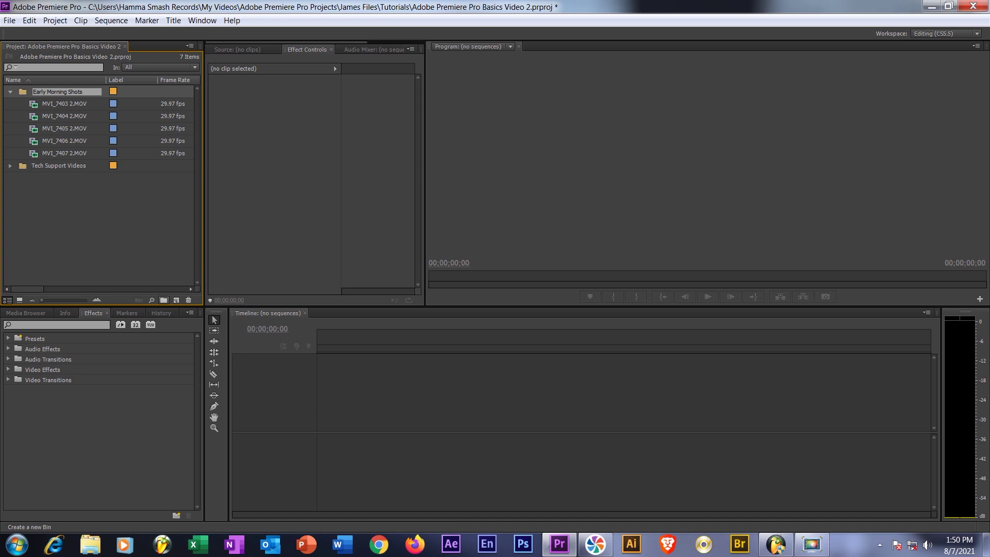
click(69, 230)
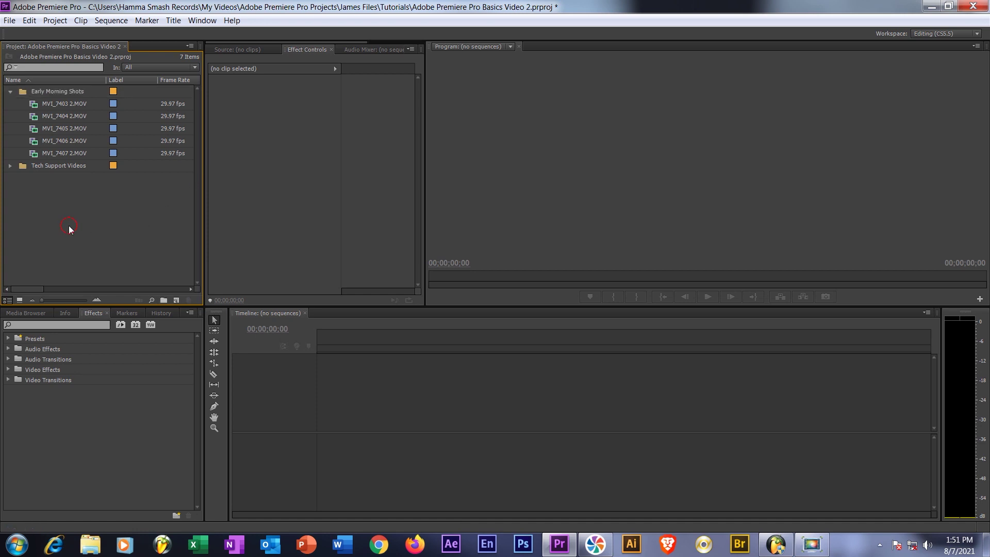
click(10, 93)
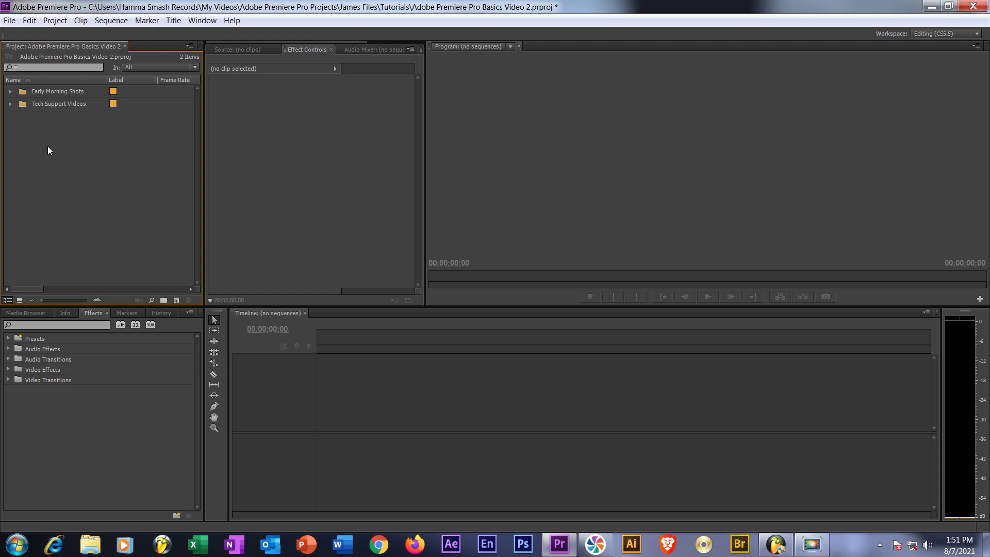
Create a new empty bin named "Music" in the project.
click(164, 300)
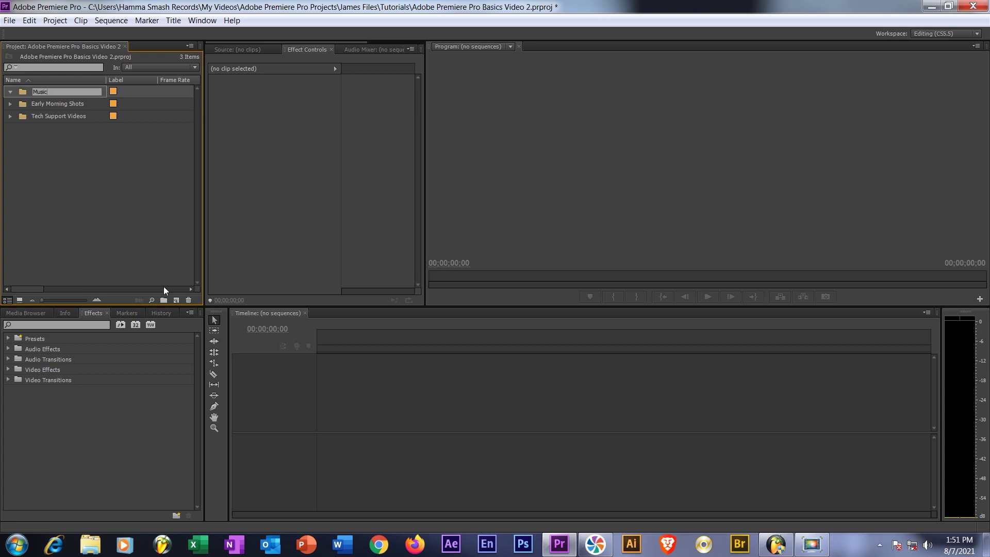
click(97, 239)
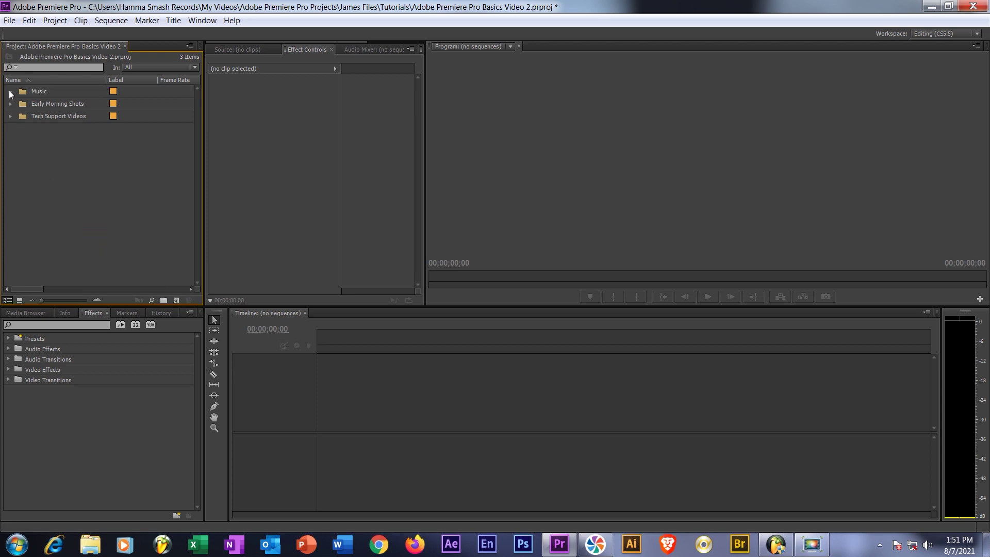
Import all the audio files from the House Beats folder in Studio Projects on the Desktop and move them into the Music bin.
double_click(69, 158)
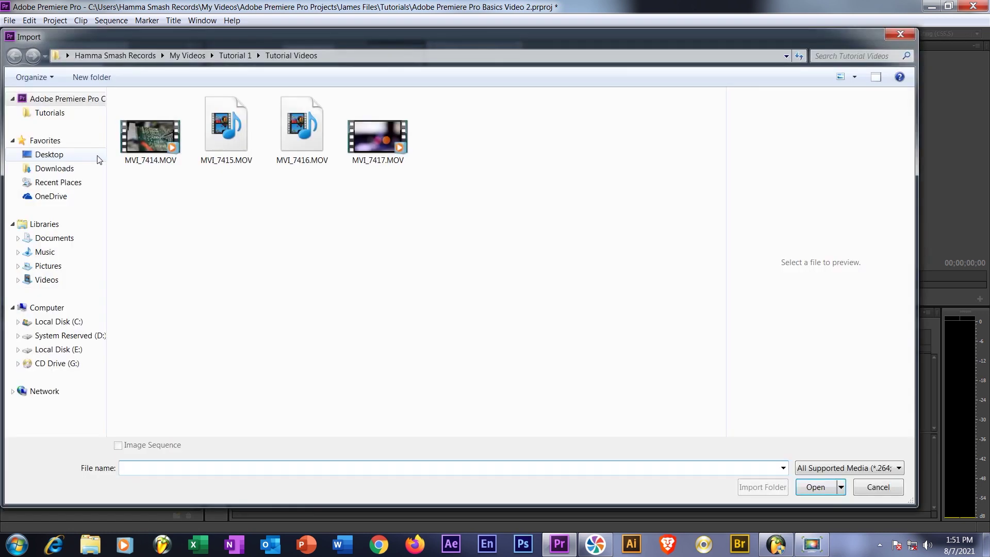
click(49, 155)
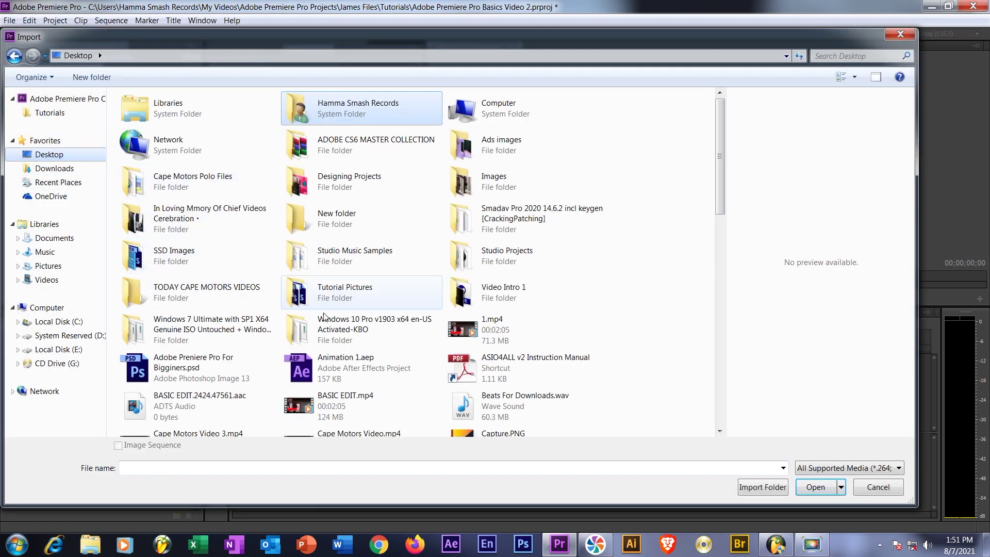
double_click(473, 258)
double_click(166, 129)
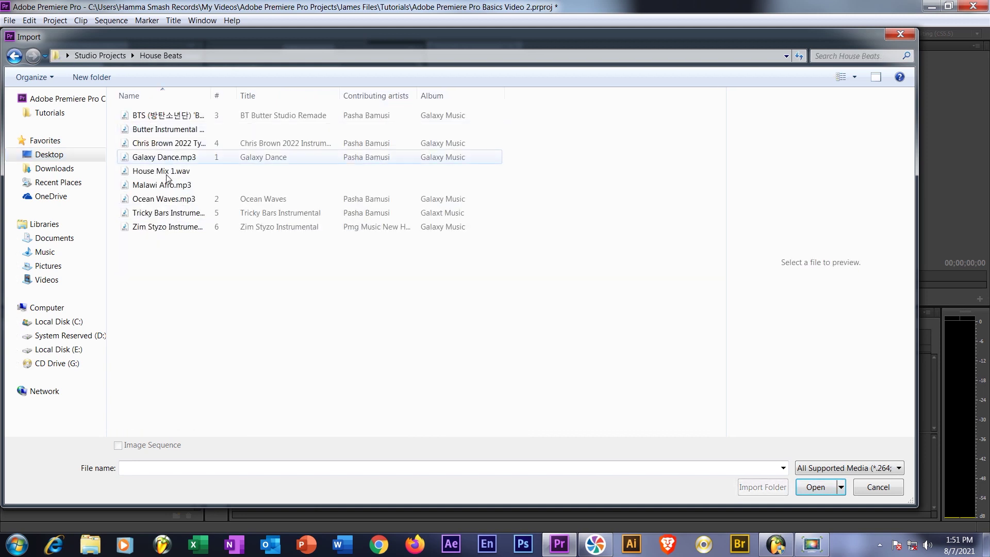
drag(153, 279, 203, 106)
click(819, 487)
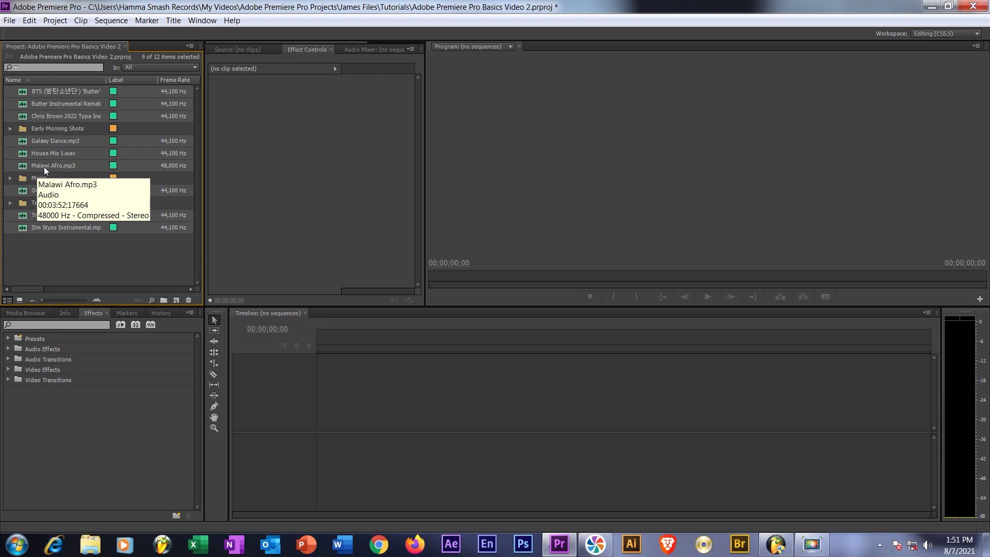
drag(44, 166, 41, 177)
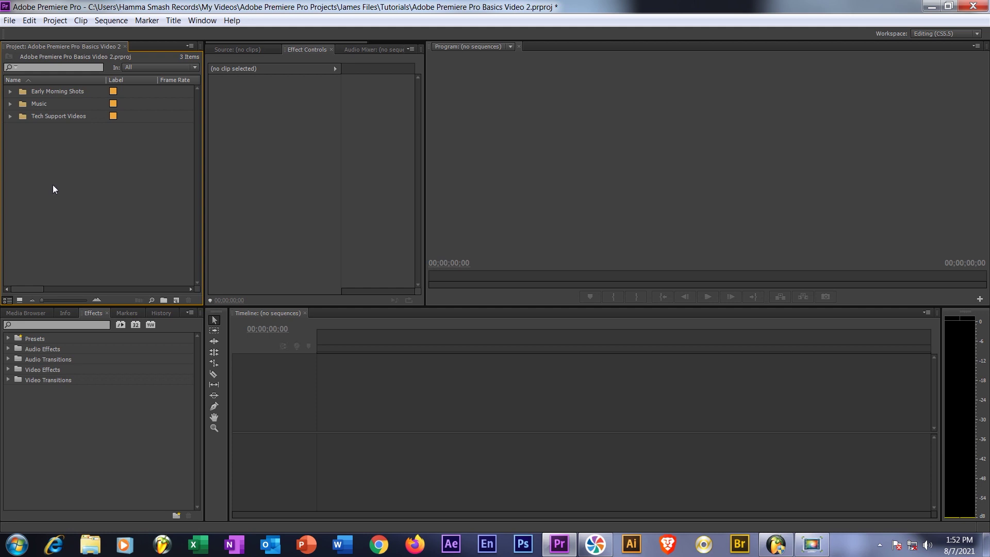
Create a new empty bin named "Images" in the project.
click(164, 300)
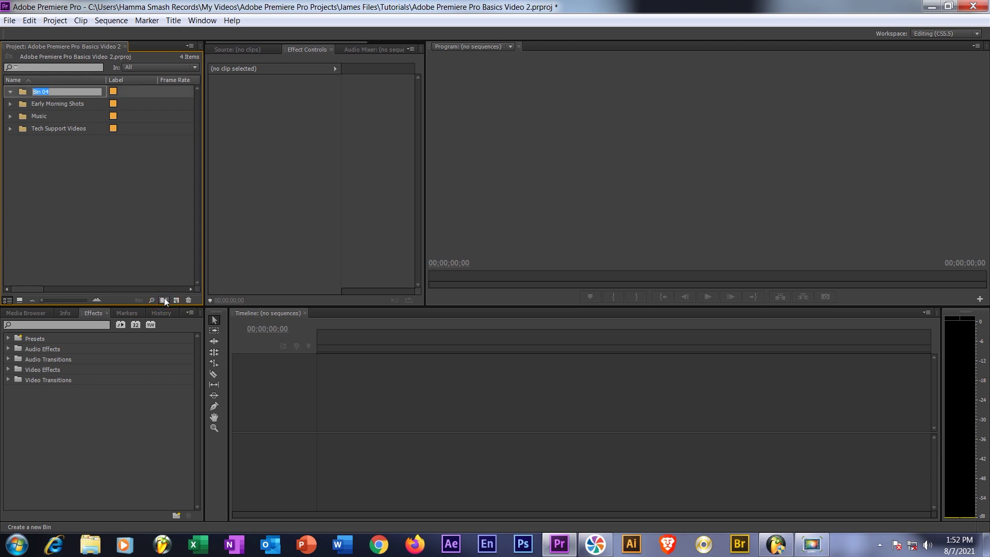
key(BackSpace)
text(Images)
click(64, 243)
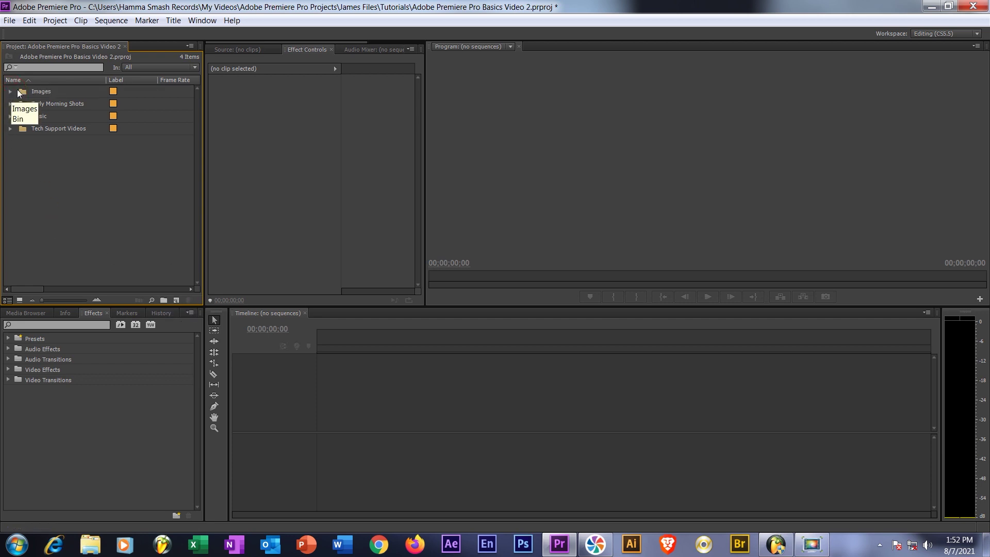
Import the photos 20210531_133624.jpg to 20210531_134124.jpg from Goodwood Media Files in the Pictures library and move them into the Images bin.
double_click(58, 181)
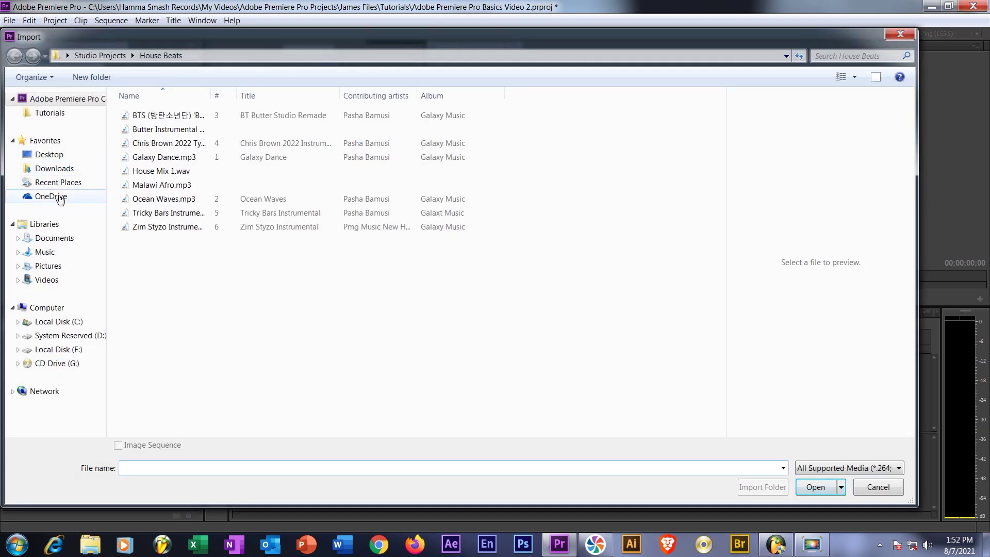
click(55, 268)
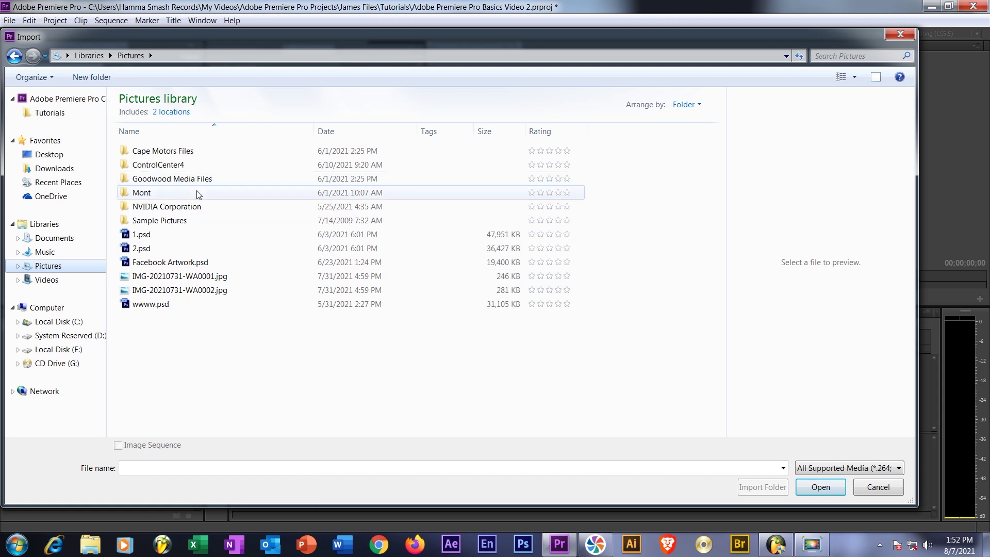
double_click(178, 178)
click(274, 177)
drag(265, 200, 130, 368)
click(816, 491)
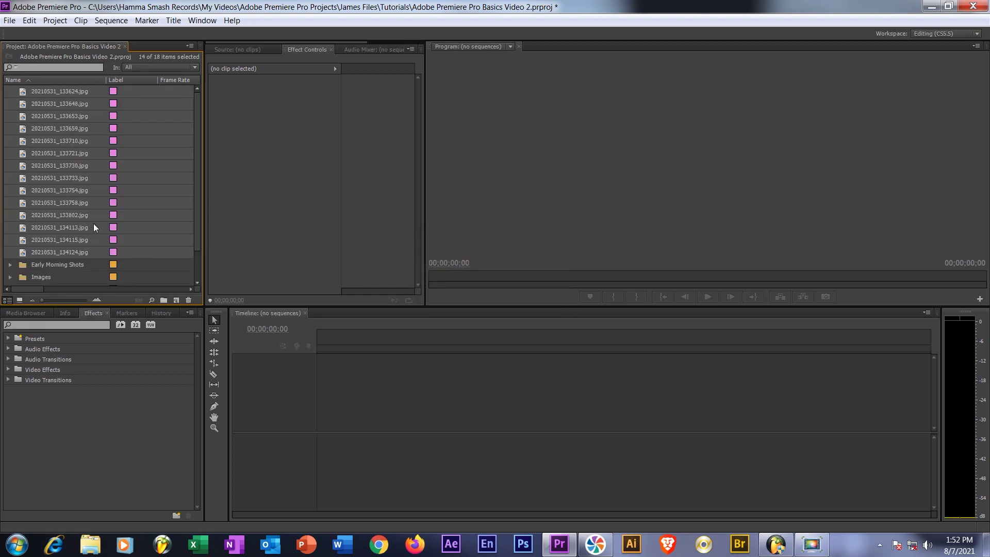
scroll(100, 223, down, 1)
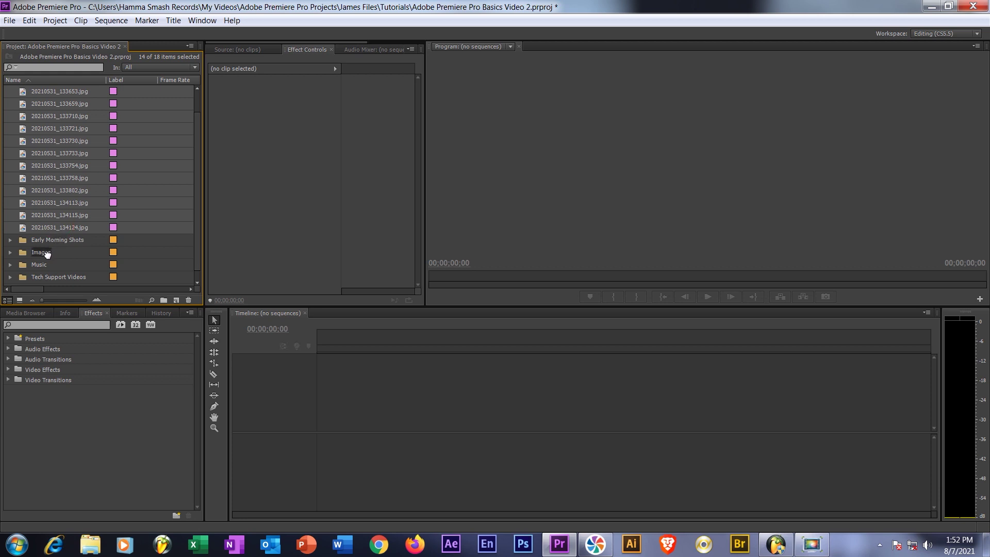
drag(47, 252, 47, 252)
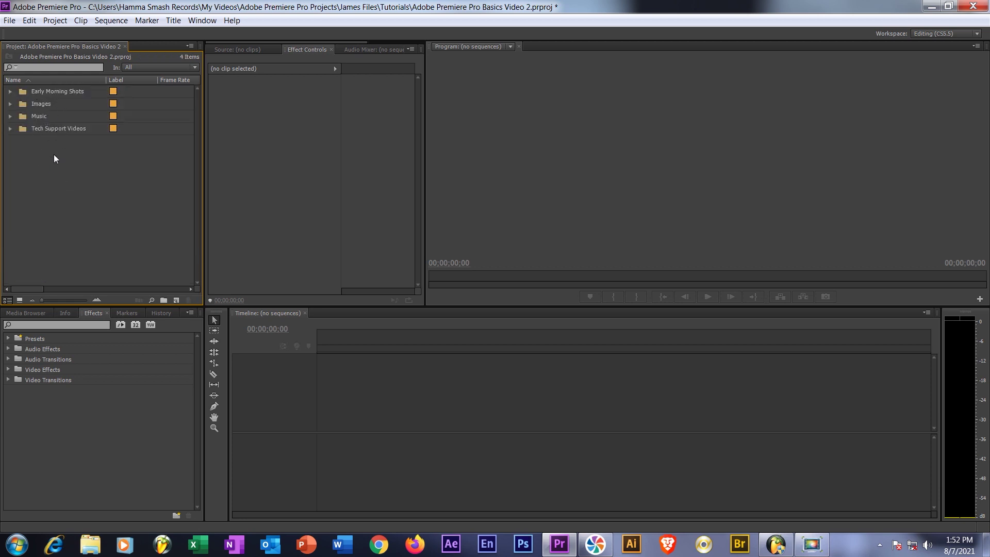
Create a bin named "Videoss" and nest the Early Morning Shots and Tech Support Videos bins inside it.
click(164, 300)
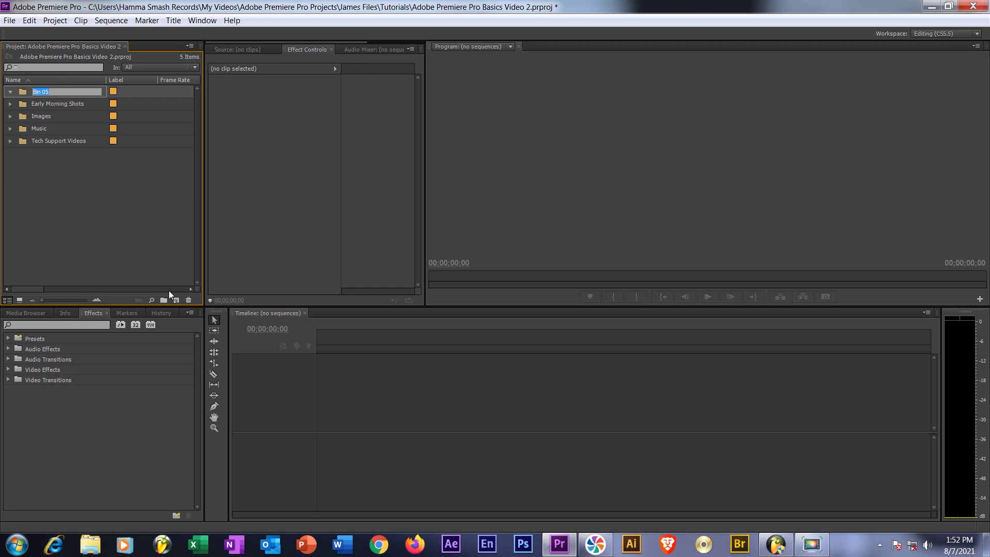
text(V)
click(85, 204)
drag(50, 101, 48, 133)
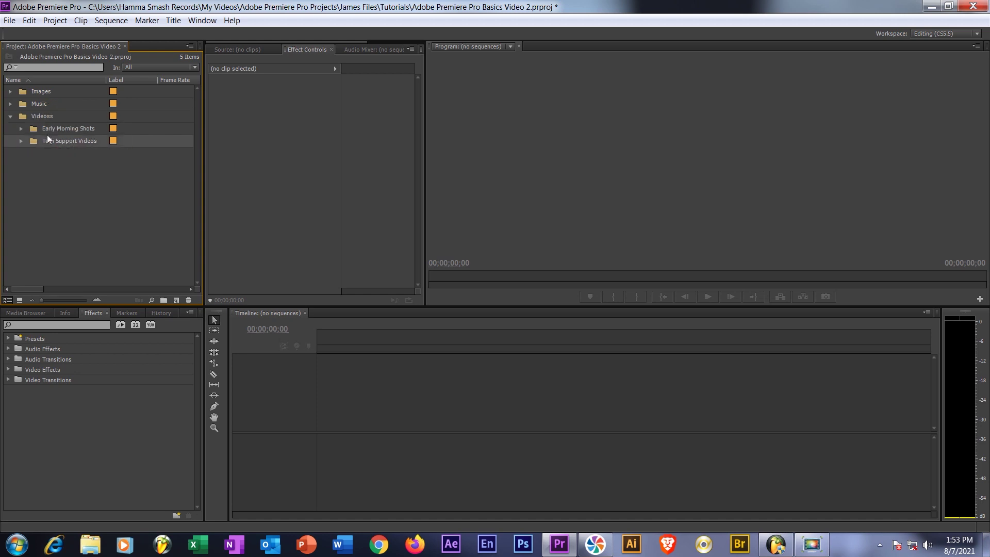
click(10, 116)
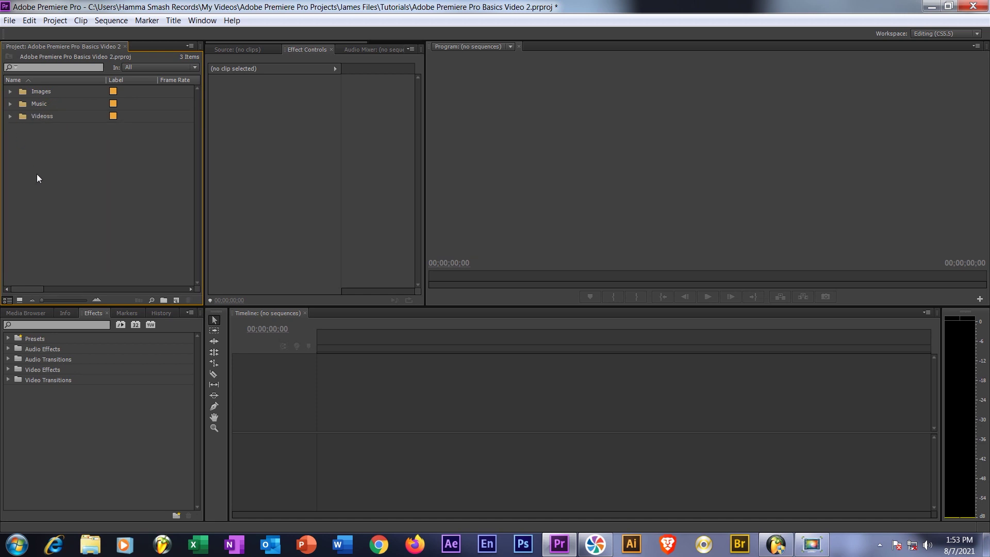
Examine the contents of the Videoss, Music and Images bins, including the two bins nested in Videoss.
click(47, 116)
click(10, 116)
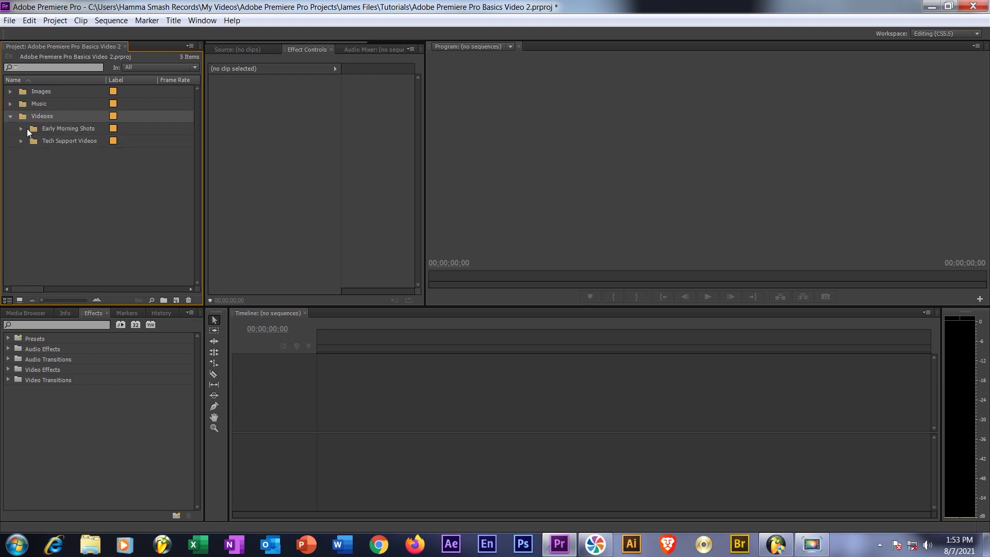
click(21, 128)
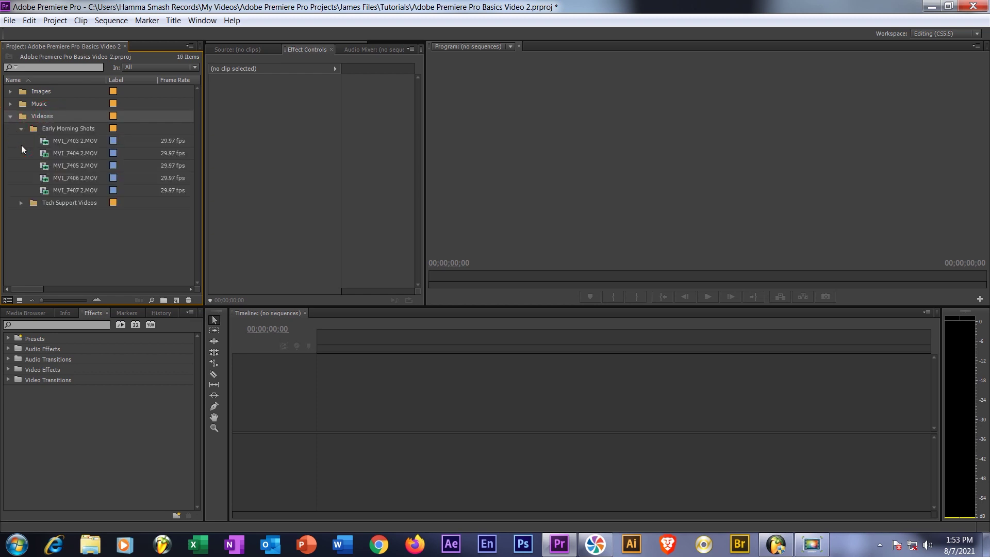
click(20, 202)
click(11, 116)
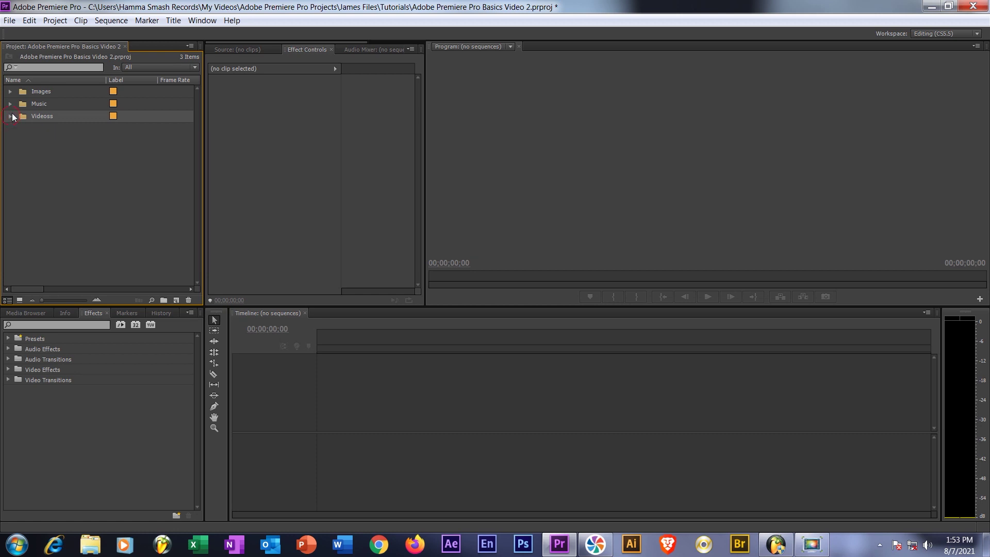
click(11, 104)
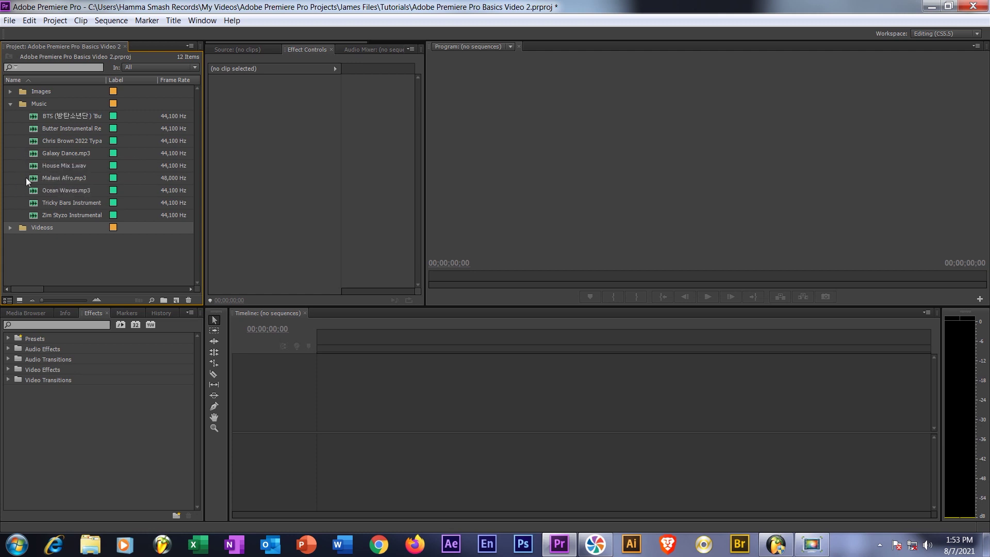
click(10, 104)
click(11, 91)
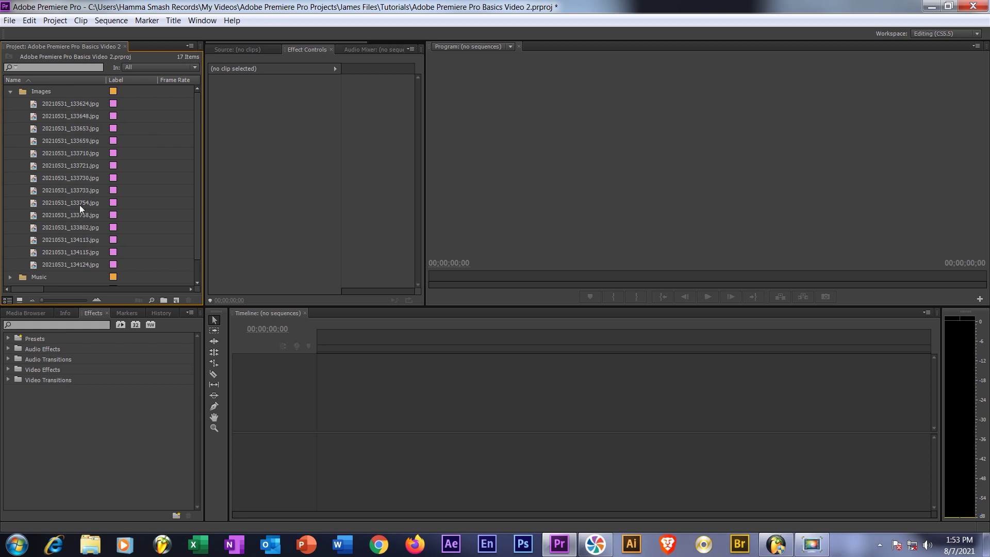
click(10, 92)
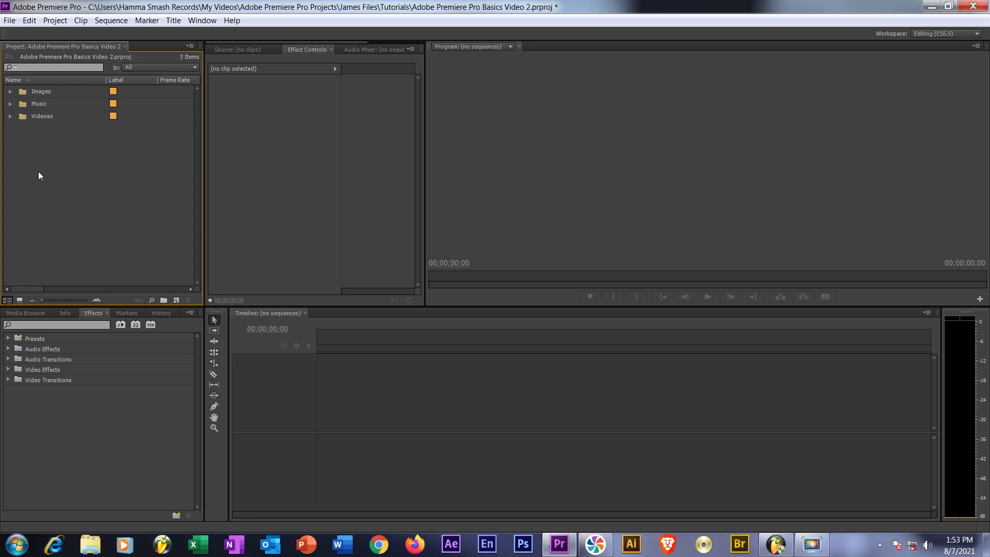
click(10, 116)
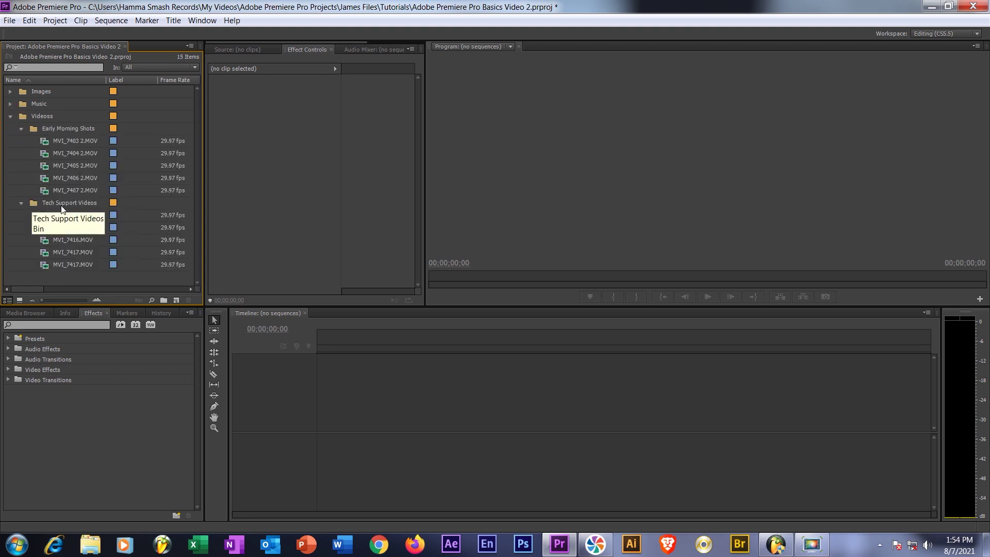
Create a new sequence from the last MVI_7417.MOV clip in the Tech Support Videos bin.
click(69, 240)
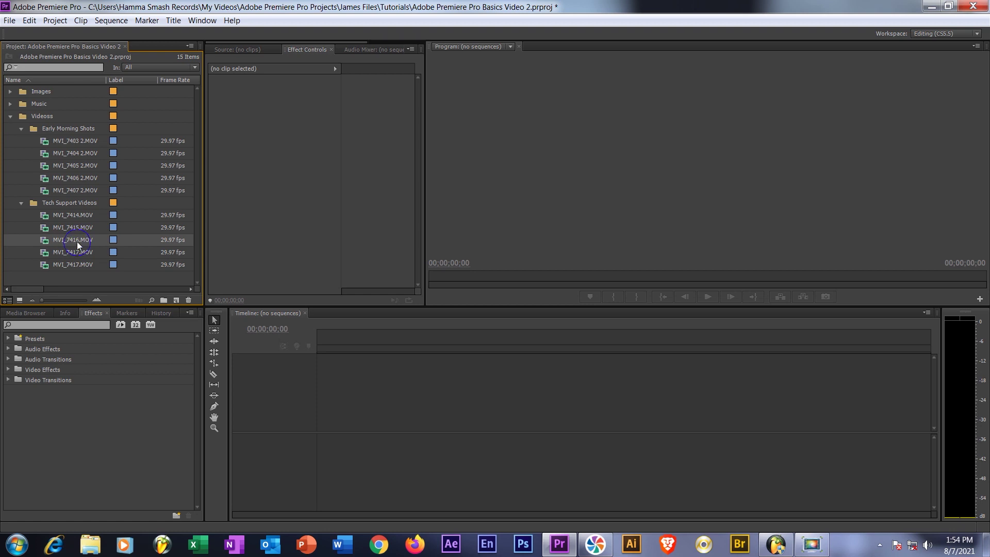
right_click(76, 241)
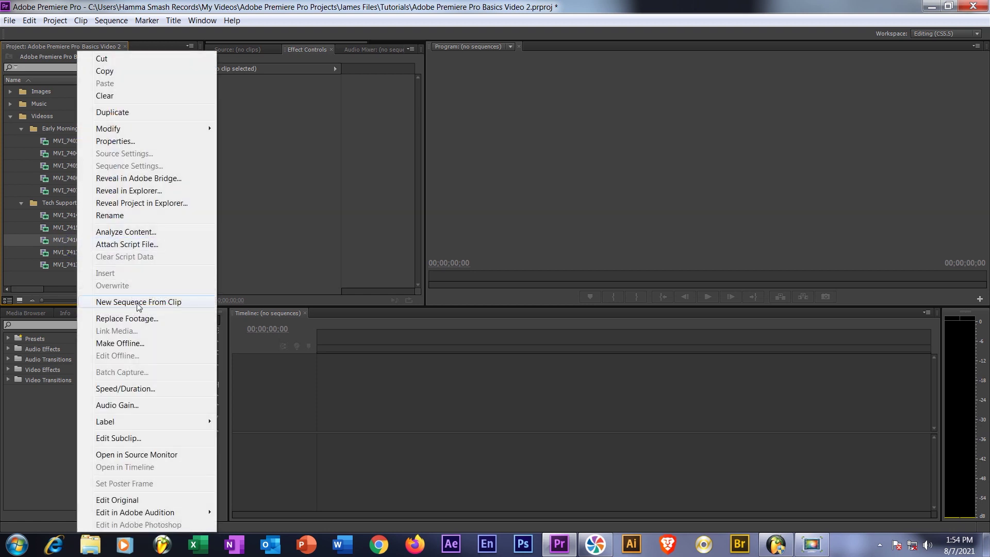
click(67, 265)
right_click(67, 264)
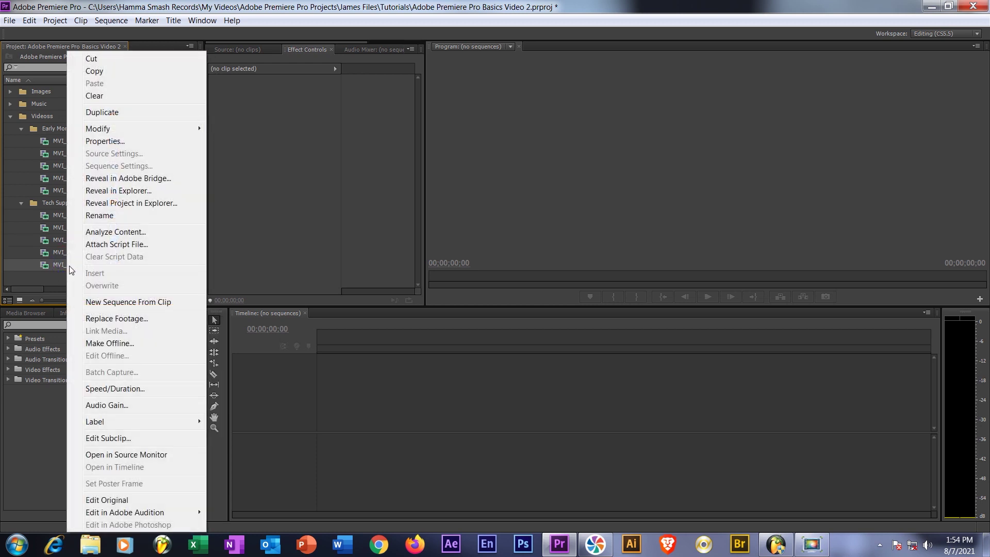
click(123, 302)
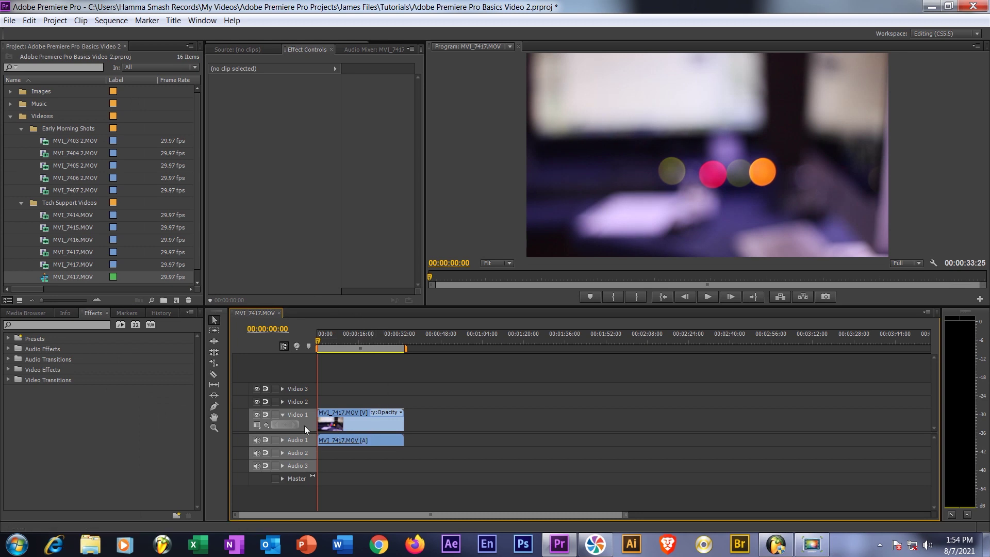
click(301, 440)
click(302, 454)
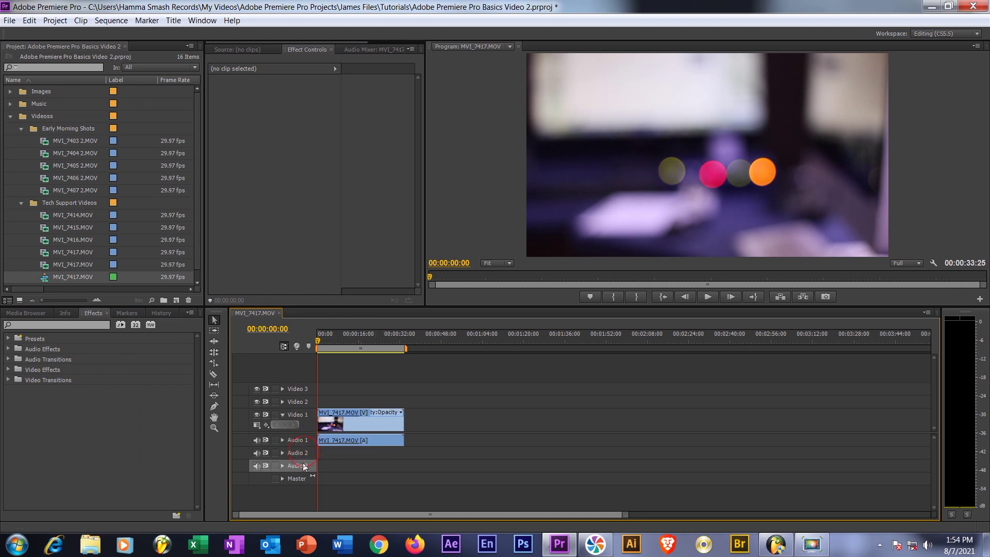
click(302, 465)
Rename the new MVI_7417.MOV sequence in the Tech Support Videos bin as "Edit 1".
click(197, 216)
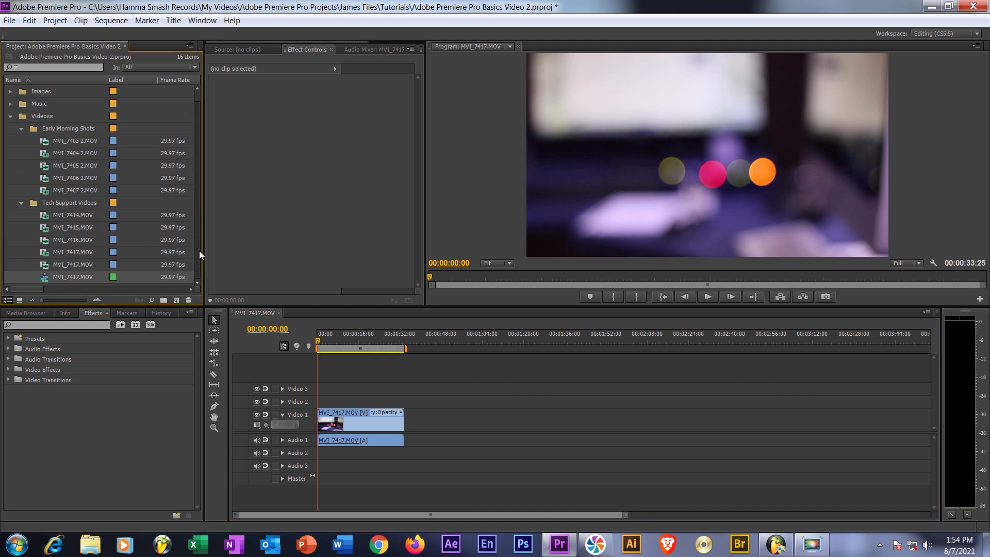
click(76, 276)
key(BackSpace)
text(Ed)
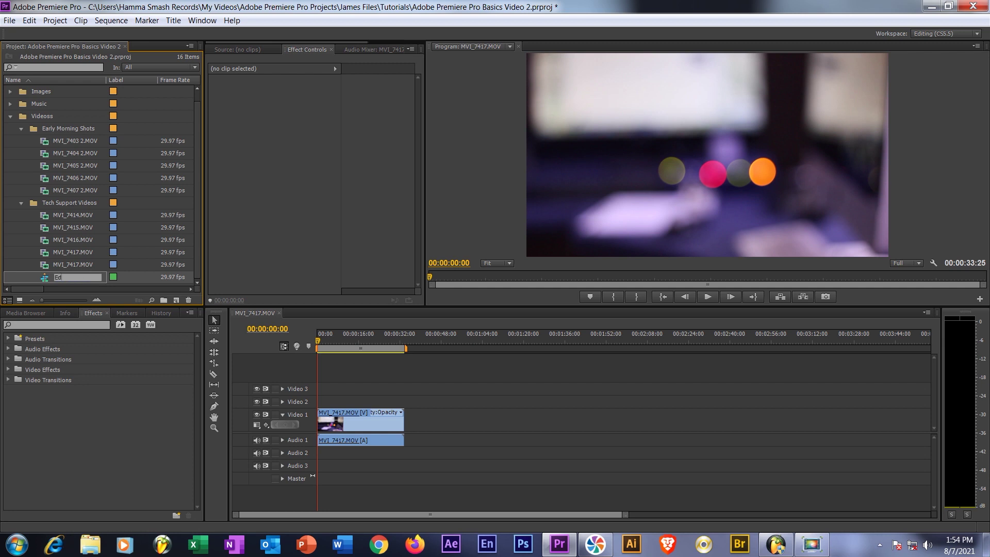
text(it 1)
click(118, 448)
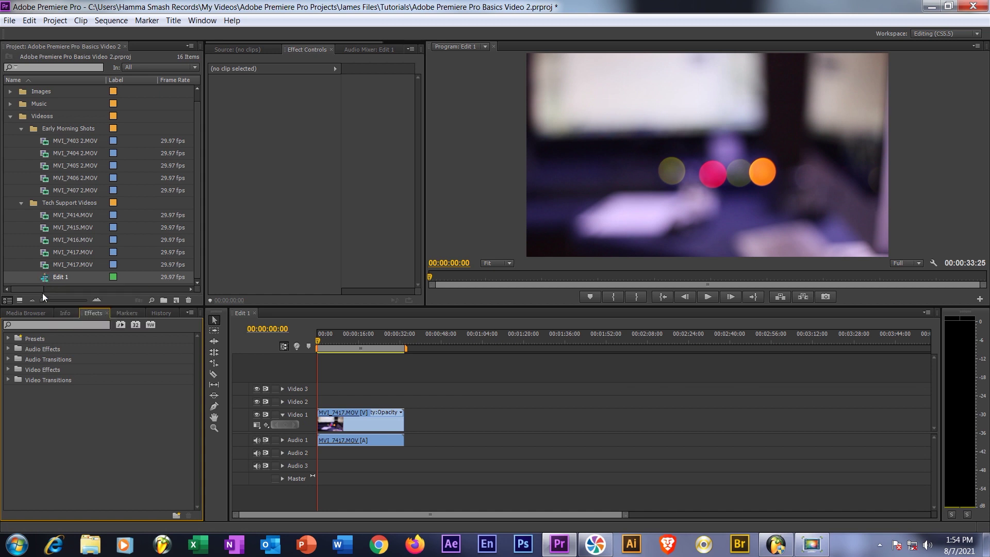
Cut the Edit 1 sequence out of the Tech Support Videos bin and collapse the Videoss bin.
click(45, 278)
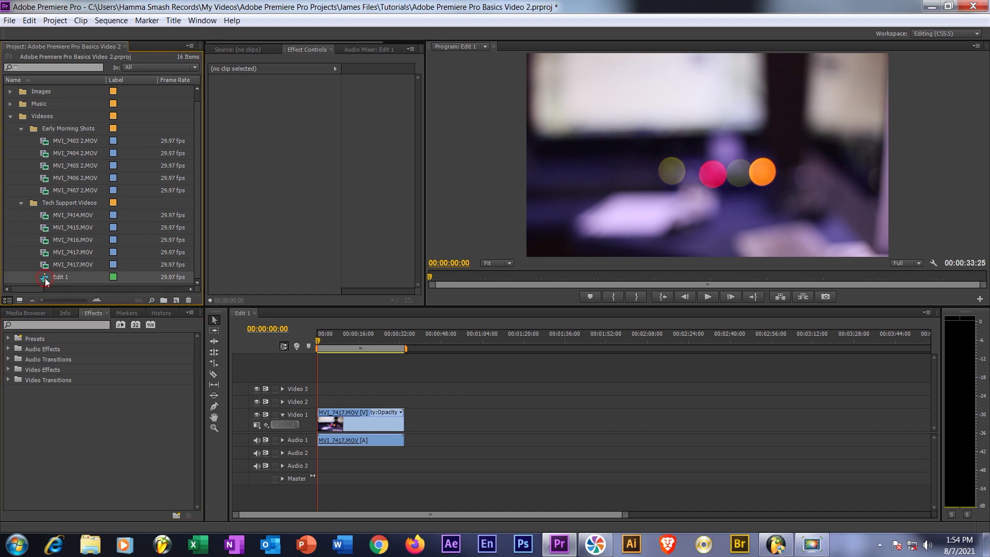
key(ctrl+x)
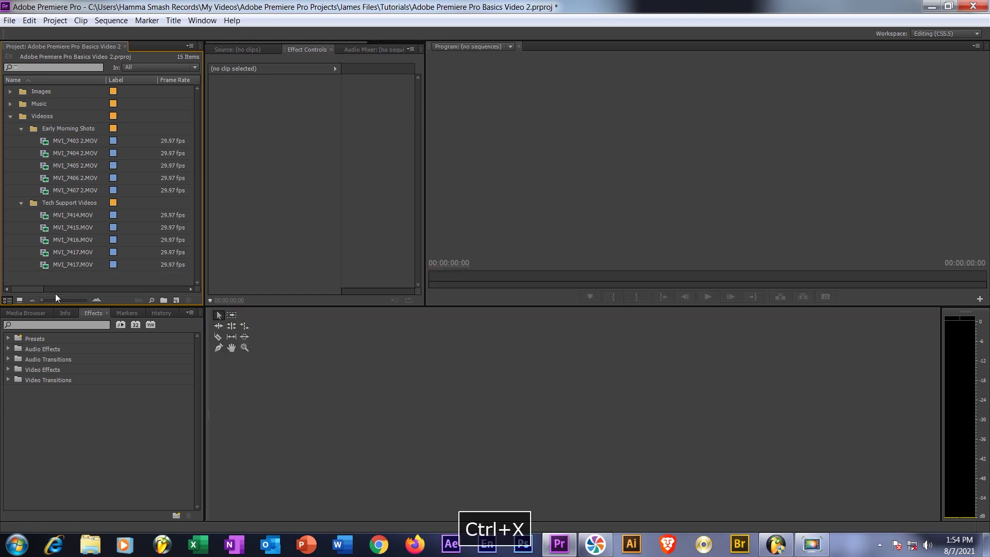
key(ctrl+z)
key(ctrl+x)
click(10, 116)
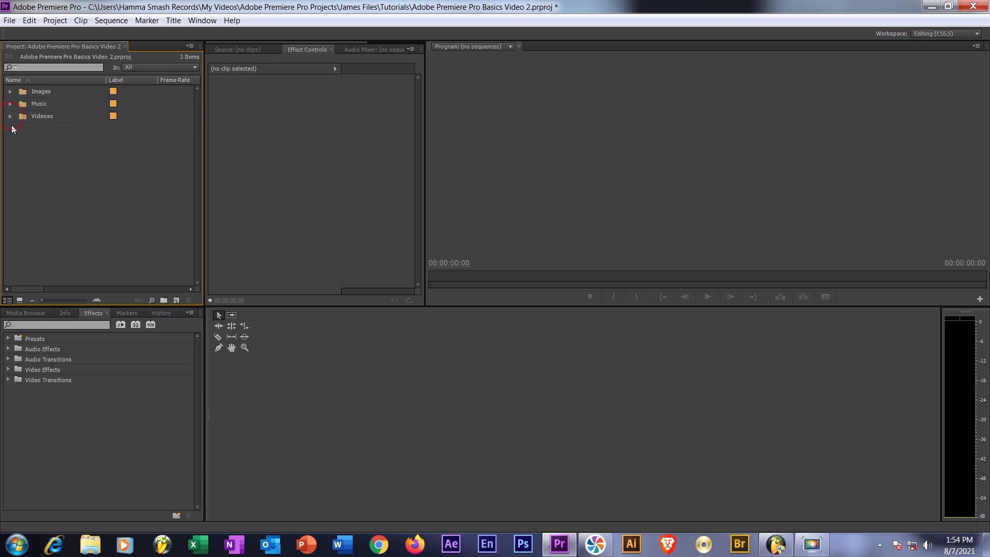
Create a new bin named "Sequences" at the root of the project.
right_click(21, 159)
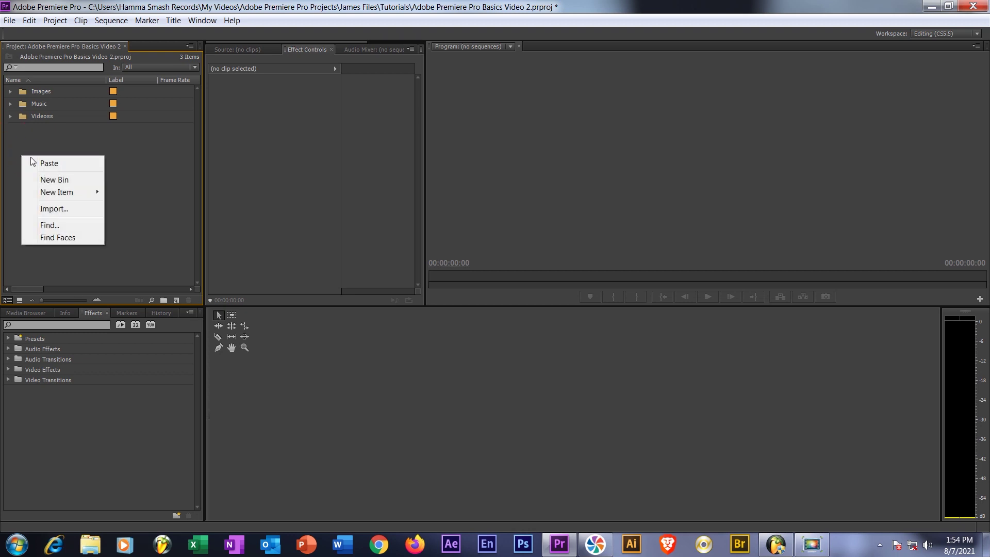
mouse_move(72, 196)
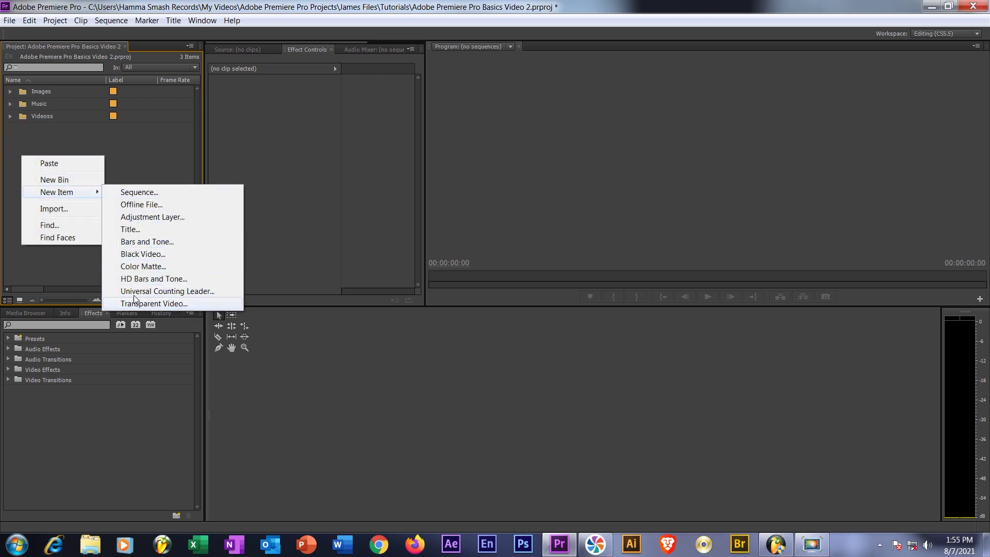
click(80, 180)
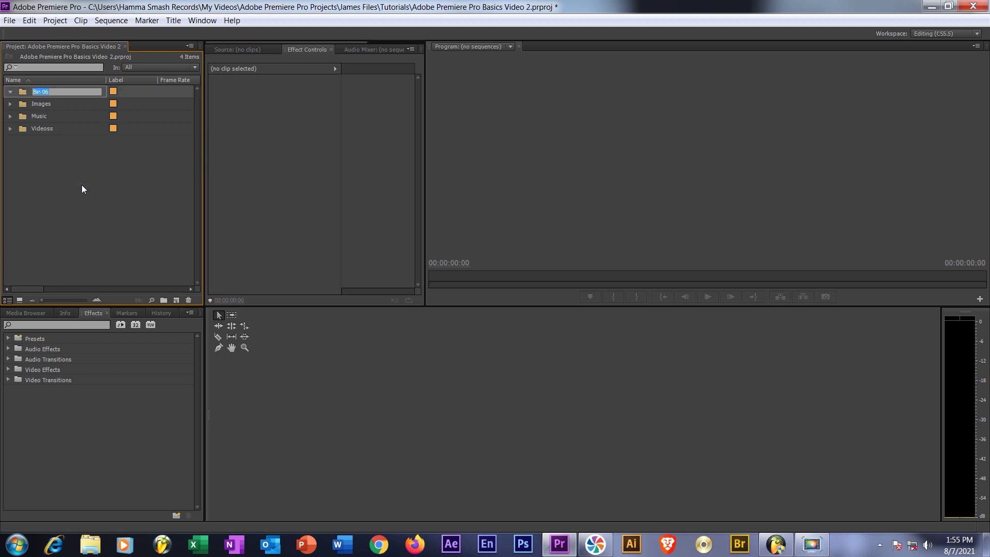
text(Sequences)
click(82, 184)
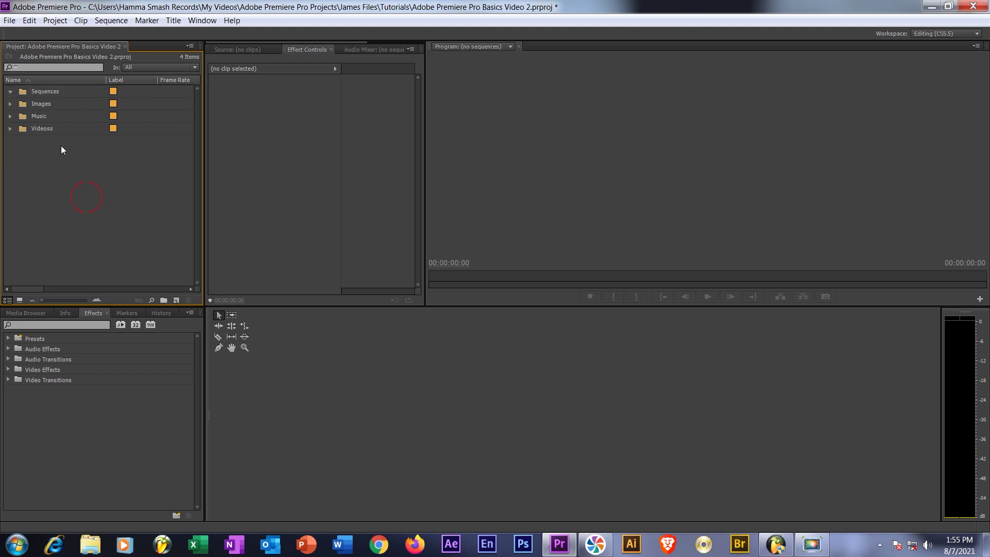
Open the Sequences bin in its own window and paste the Edit 1 sequence into it.
click(10, 92)
click(26, 90)
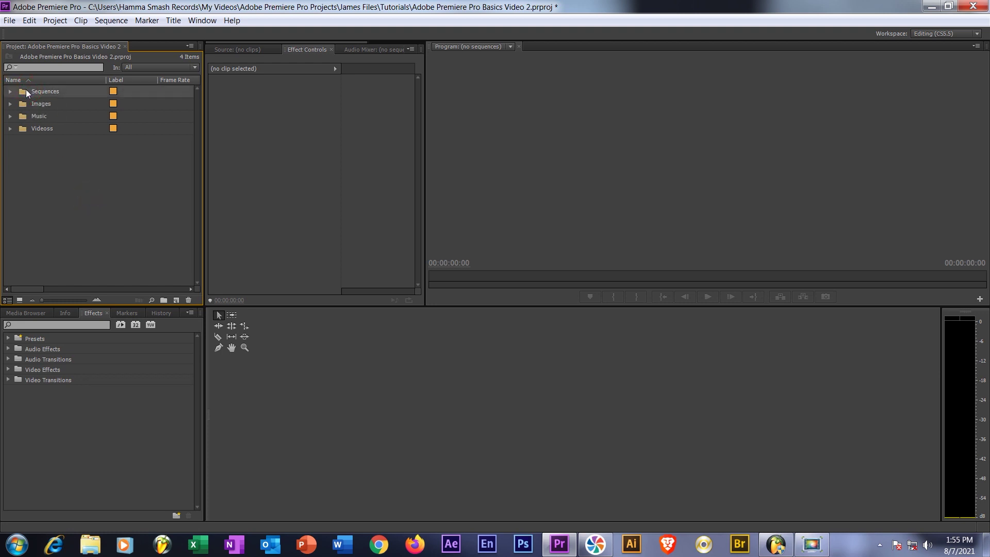
double_click(17, 92)
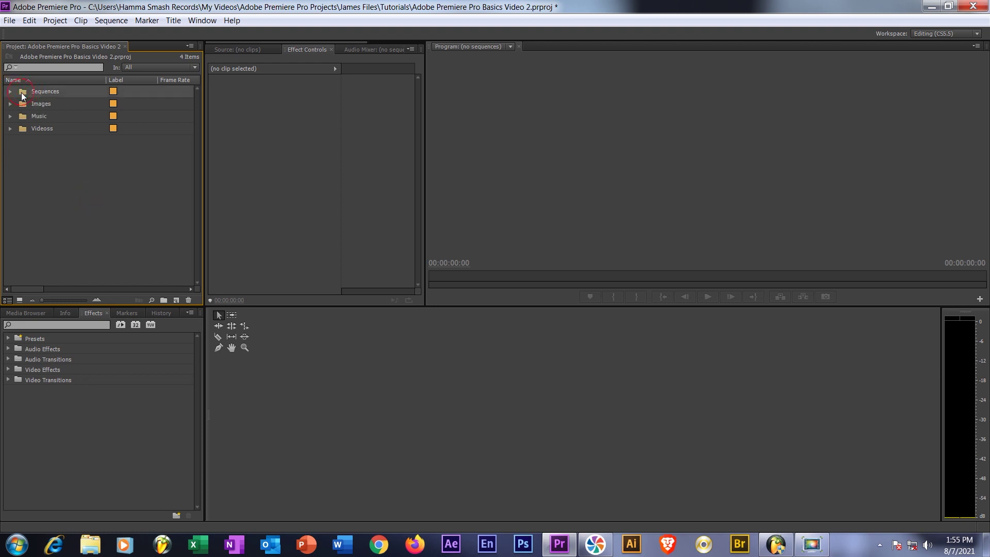
right_click(127, 169)
click(157, 167)
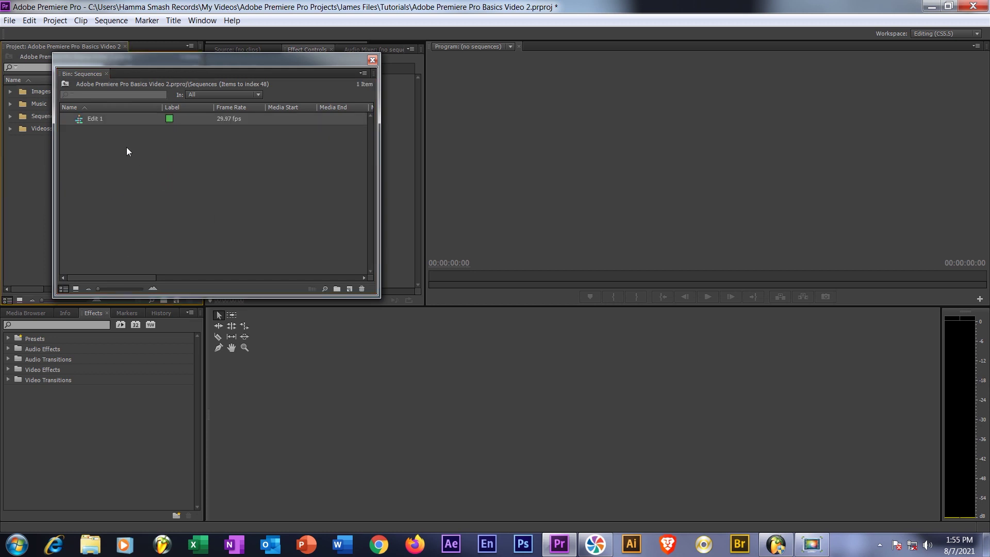
Open the Edit 1 sequence in the timeline and close the Sequences bin window.
click(81, 119)
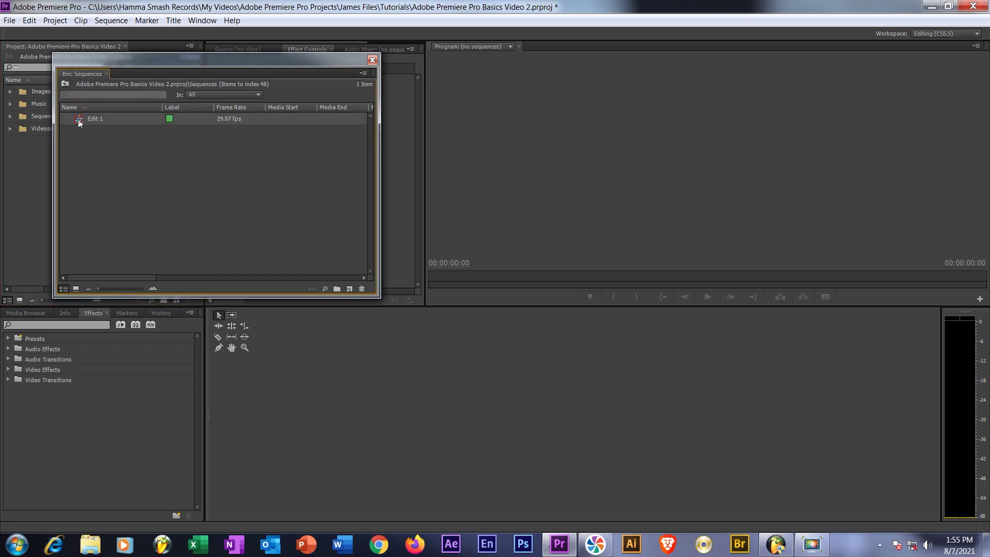
double_click(79, 119)
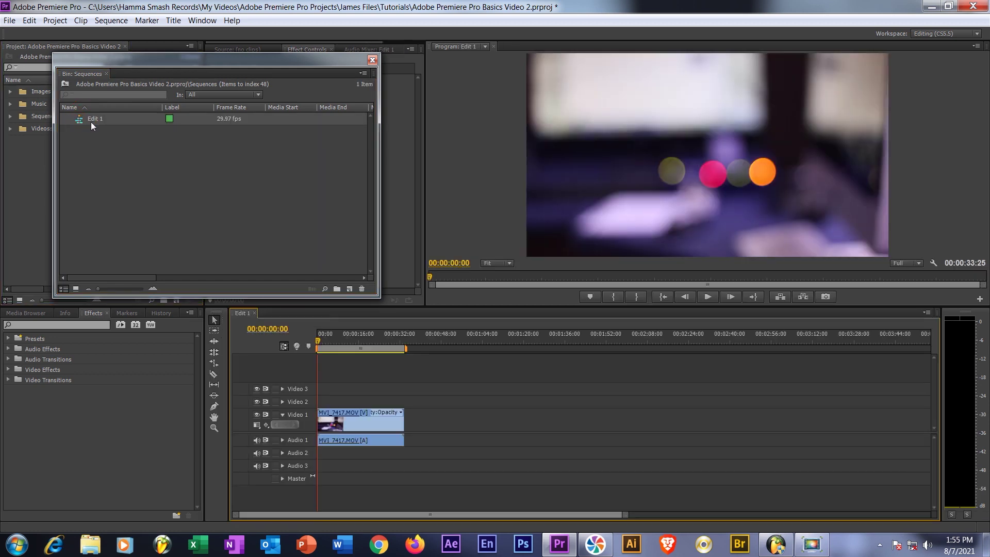
click(372, 59)
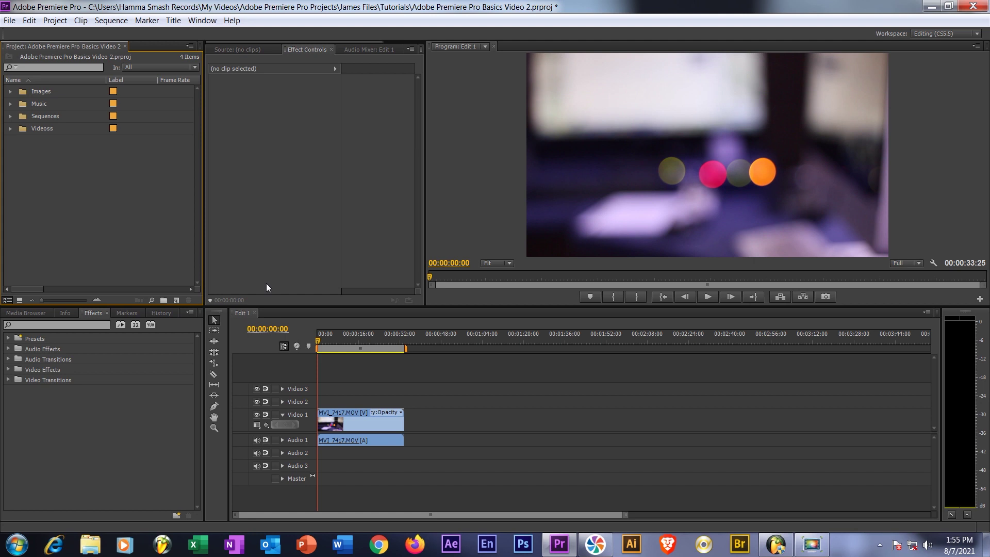
Move the playhead to 00:00:08:12 and open the sequence's MVI_7417.MOV clip in the Source monitor.
click(339, 339)
click(366, 426)
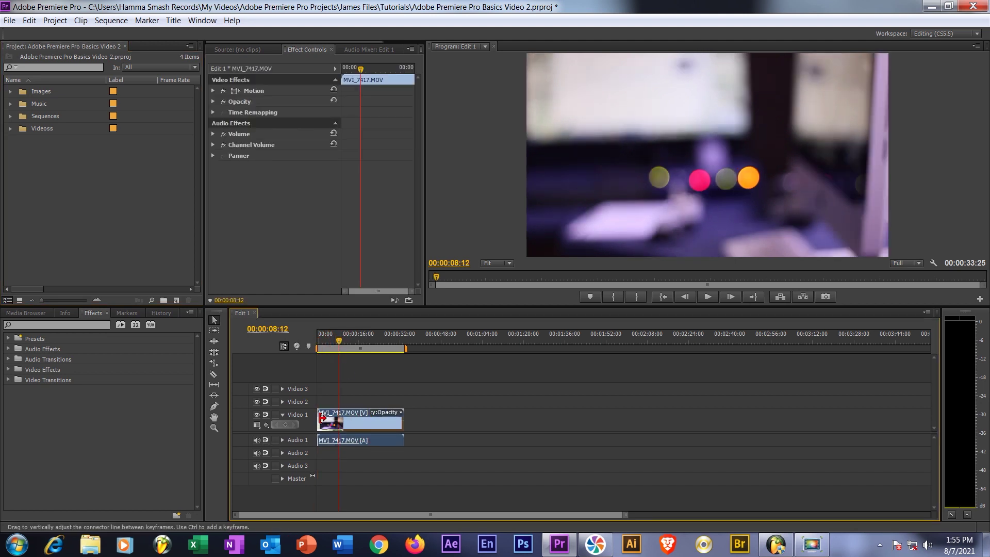
double_click(369, 425)
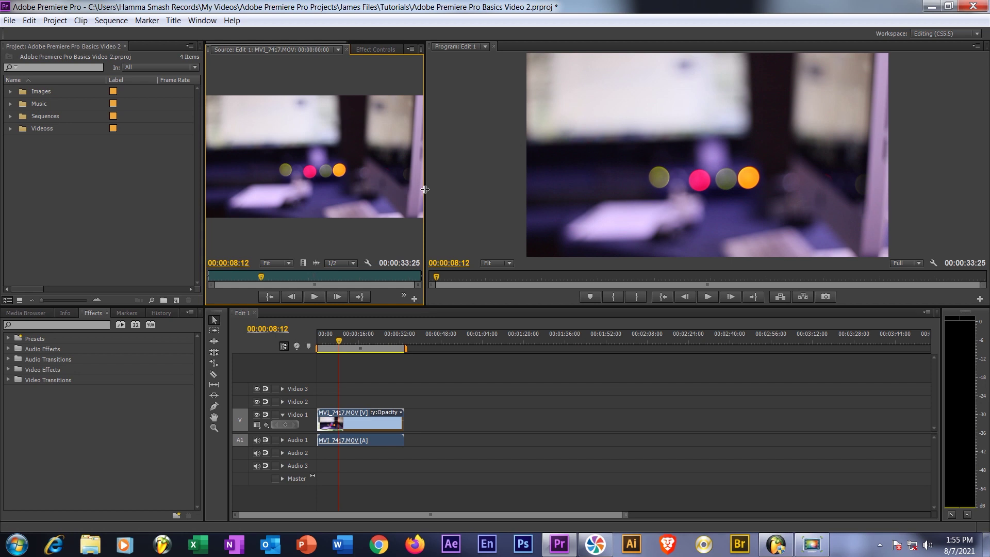
Widen the Source monitor until it is nearly as large as the Program monitor beside it.
drag(425, 189, 550, 189)
click(420, 158)
click(672, 201)
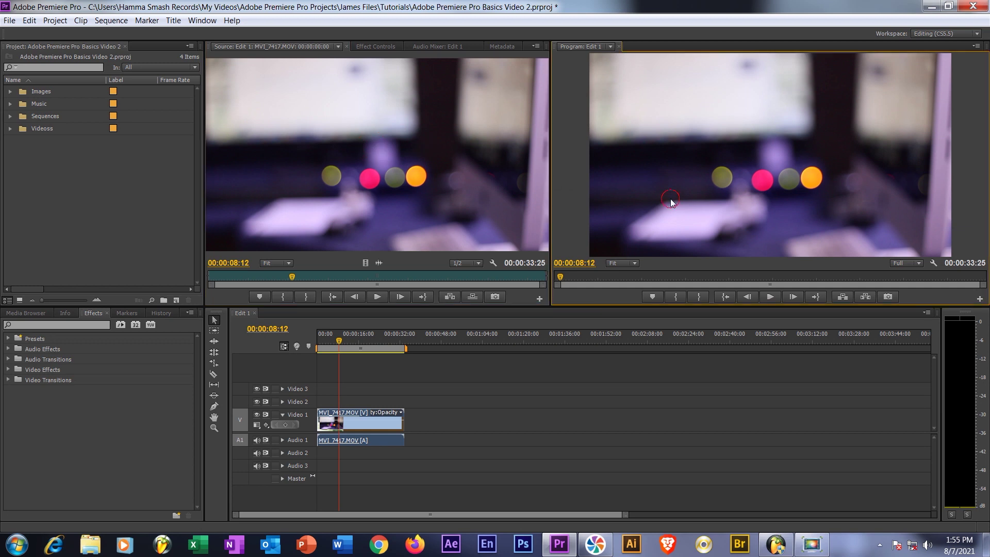
click(383, 189)
click(376, 421)
click(132, 181)
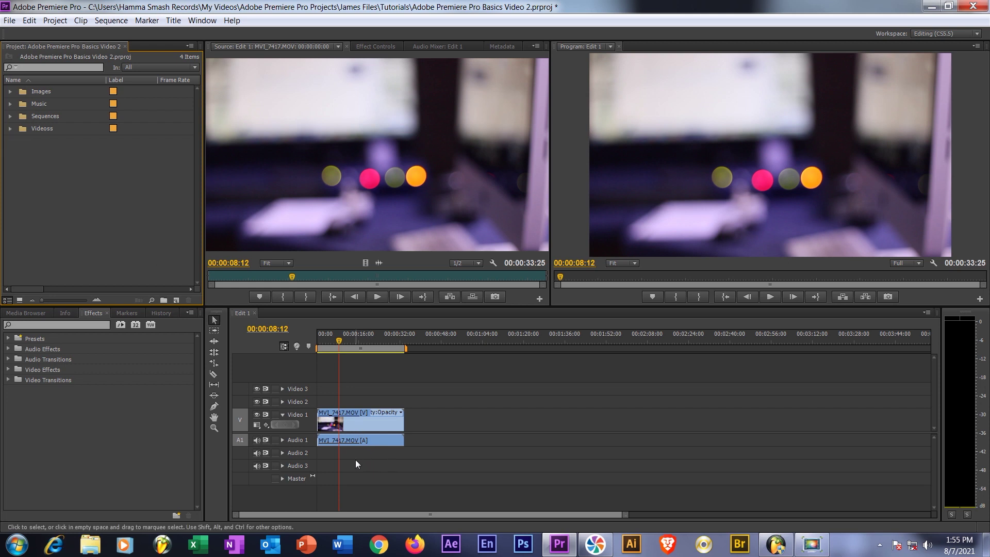
Place House Mix 1.wav from the Music bin at the start of the Audio 2 track and expand that track.
click(9, 104)
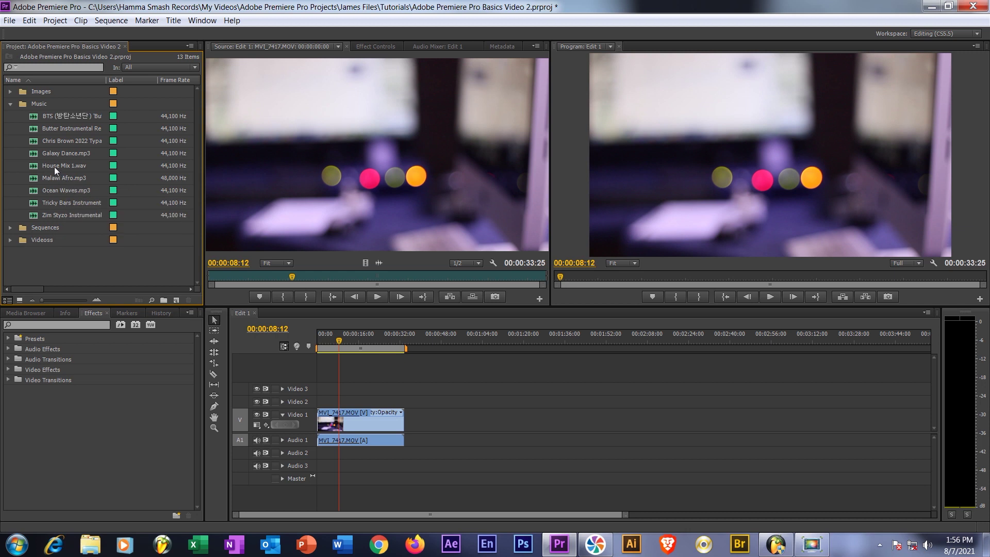
drag(55, 164, 304, 463)
click(283, 453)
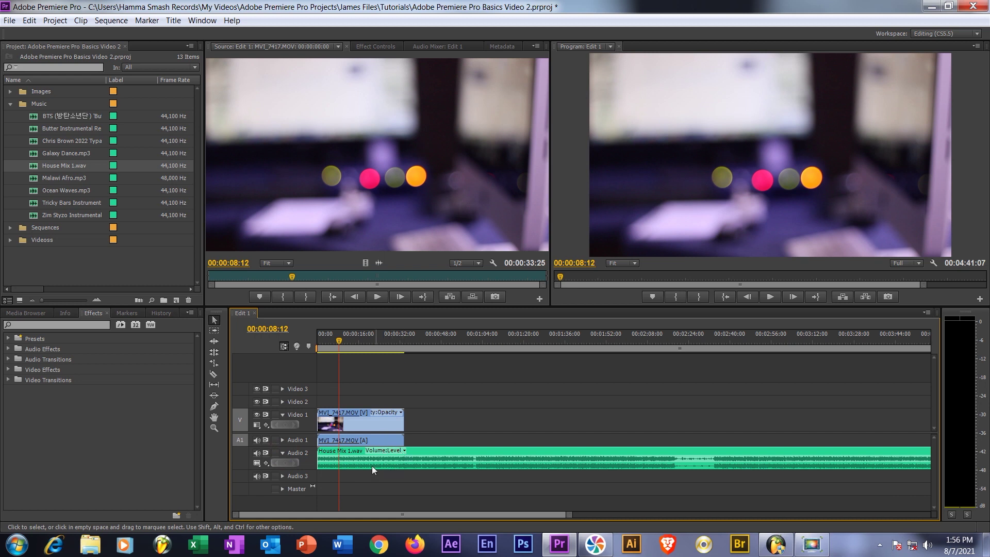
Split House Mix 1.wav with the Razor at the end of the video clip and delete the remainder.
click(214, 378)
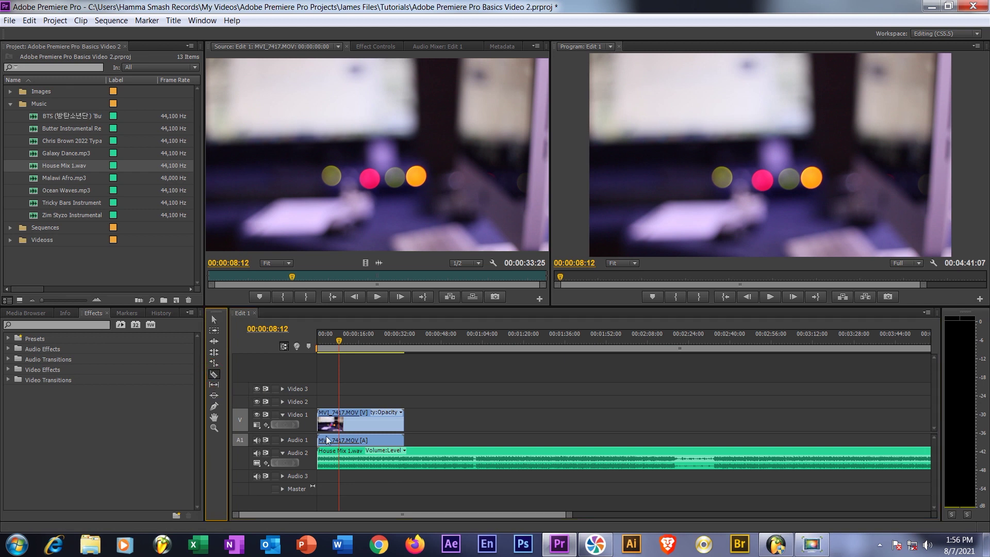
click(405, 451)
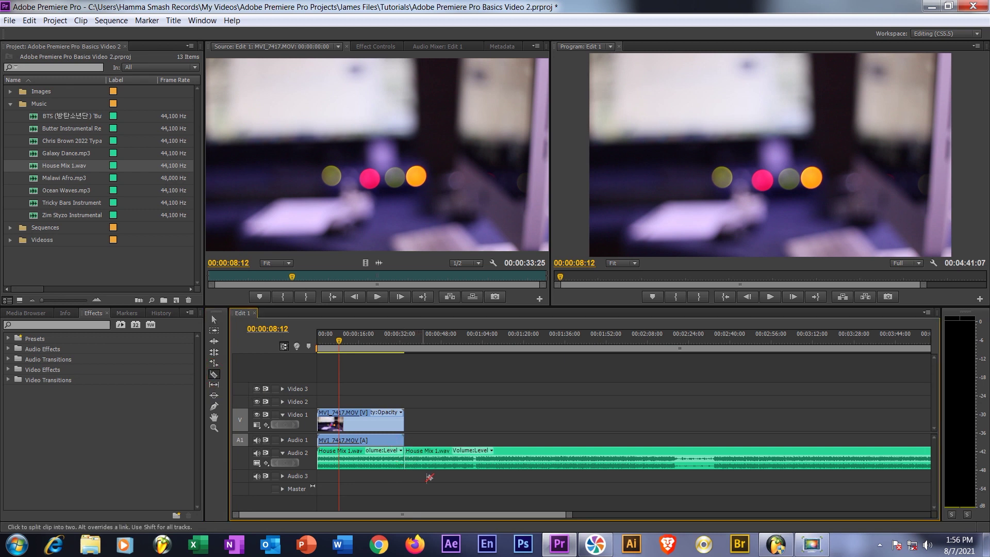
key(v)
click(513, 456)
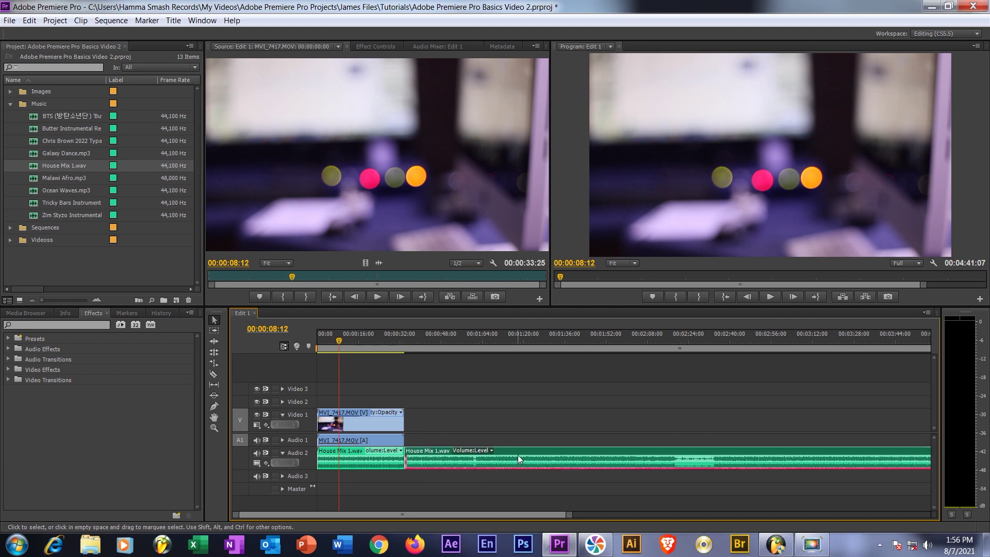
key(Delete)
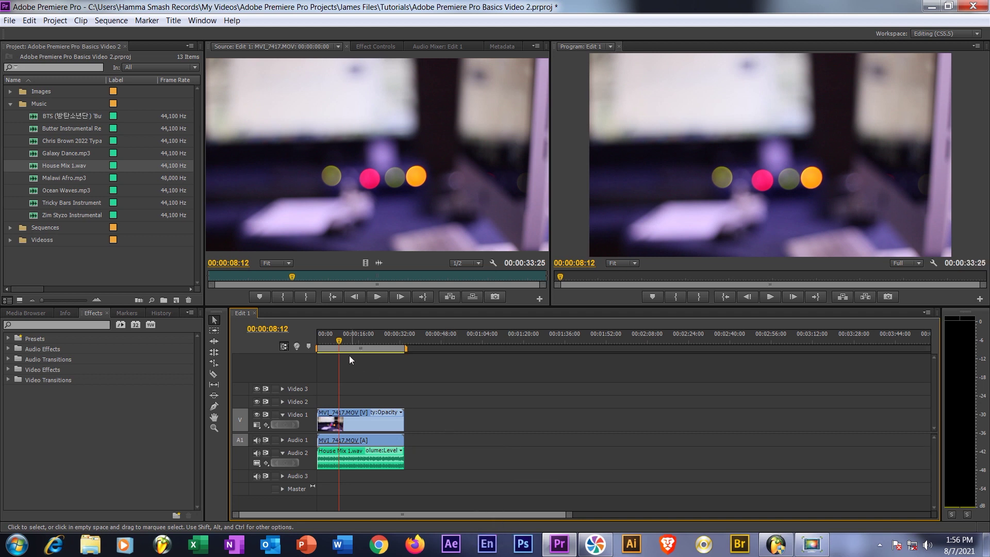
Play back the Edit 1 sequence from around the middle of the clip, then stop it.
drag(339, 342, 365, 342)
key(space)
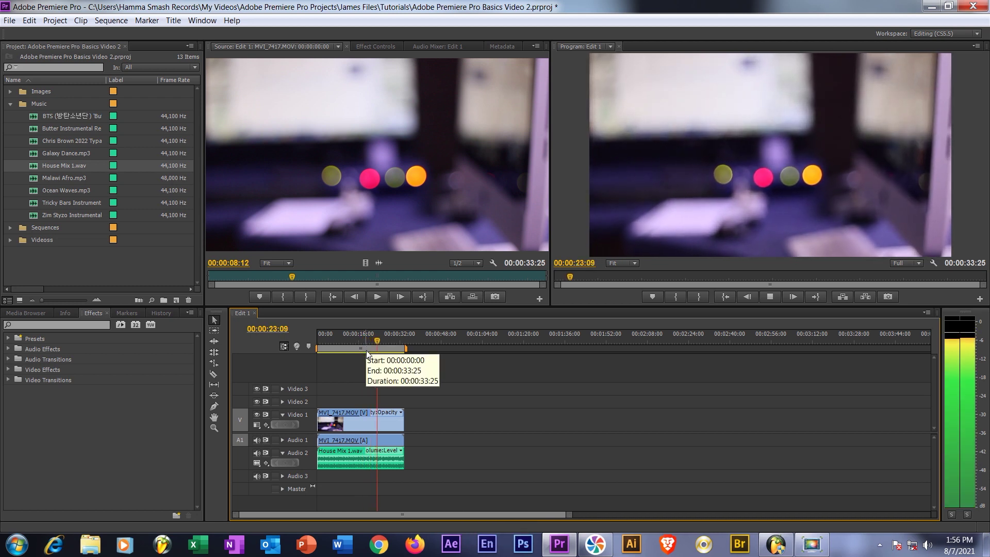
key(space)
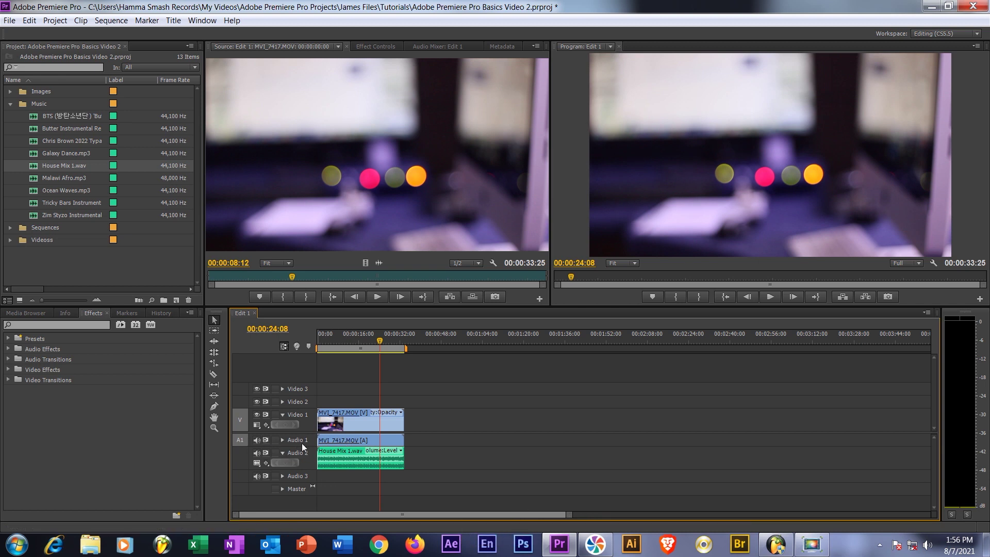
Expand the Audio 1 track, unlink the MVI_7417.MOV clip's audio from its video, and delete the audio portion.
click(282, 440)
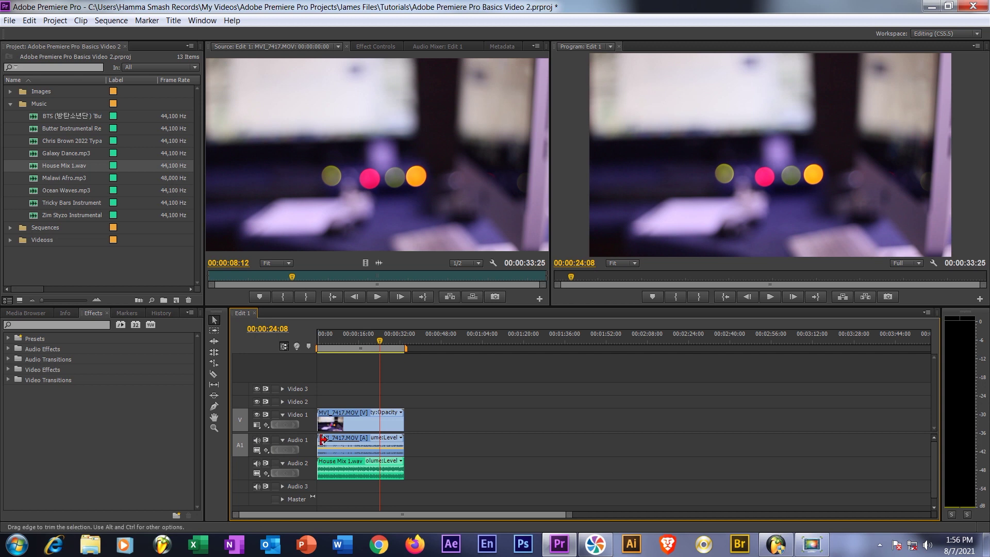
click(359, 427)
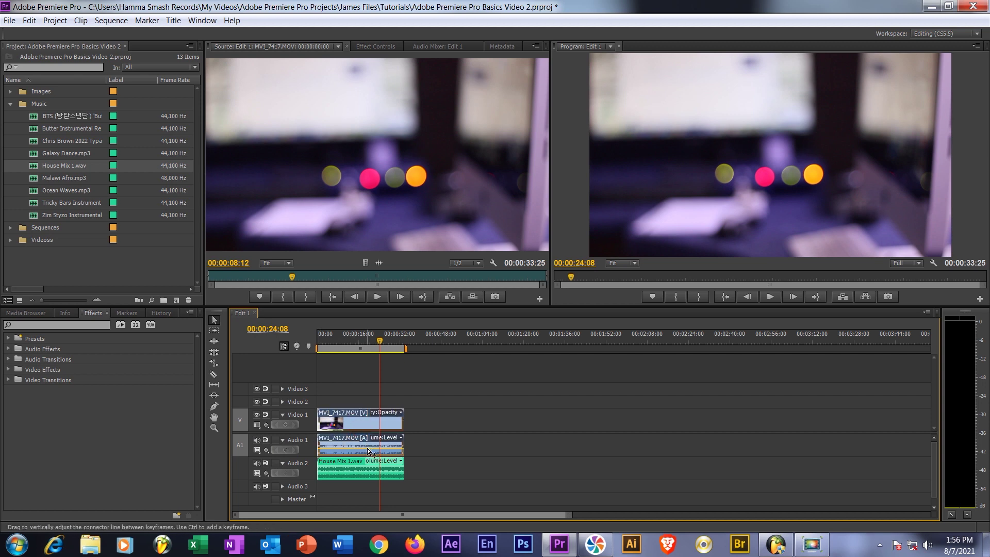
right_click(362, 423)
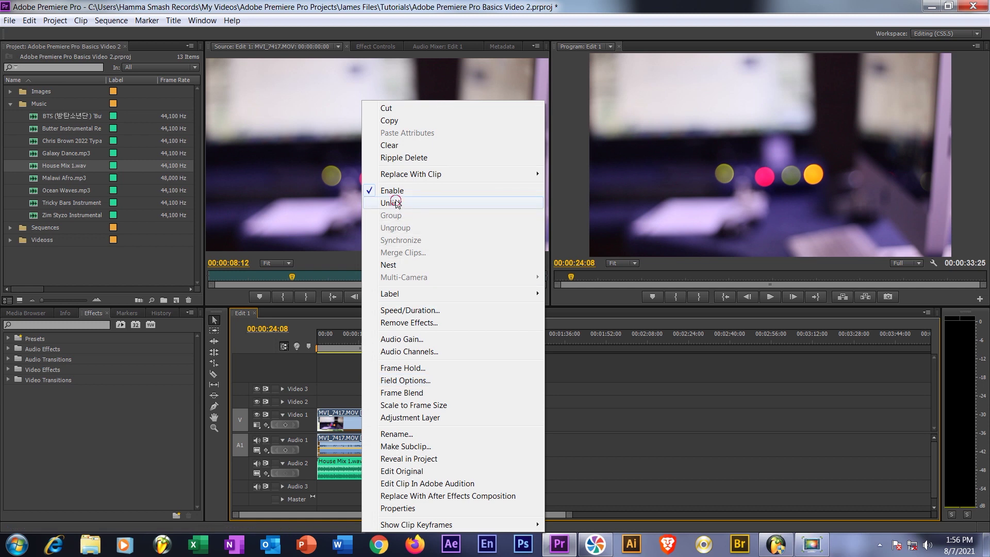
click(397, 203)
click(359, 448)
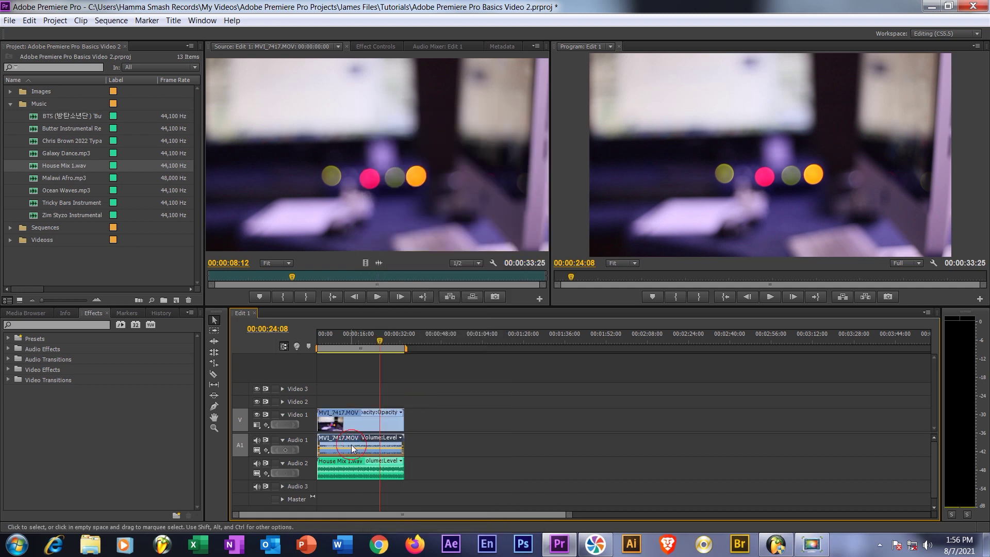
key(Delete)
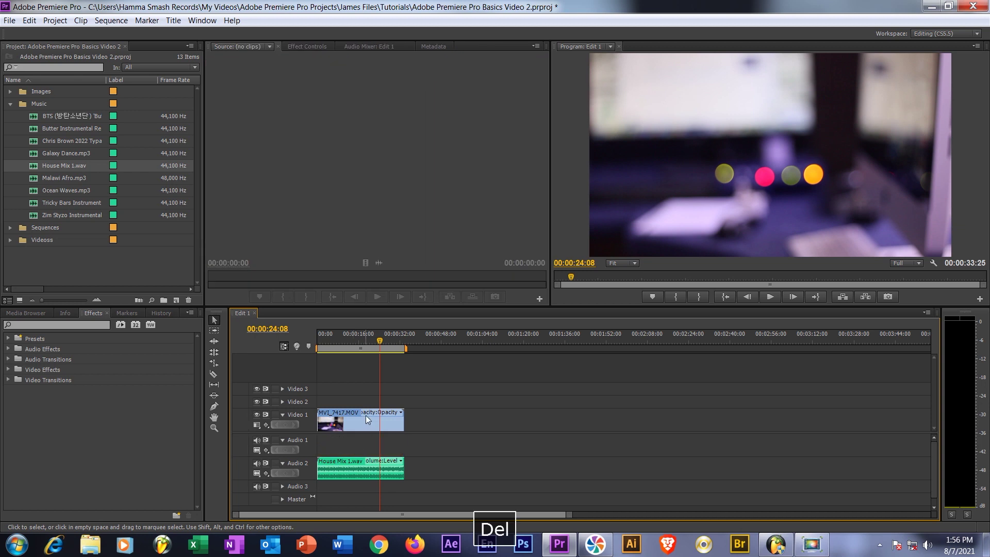
Play back the sequence with only the background music, stop it, and return the playhead to the start.
key(space)
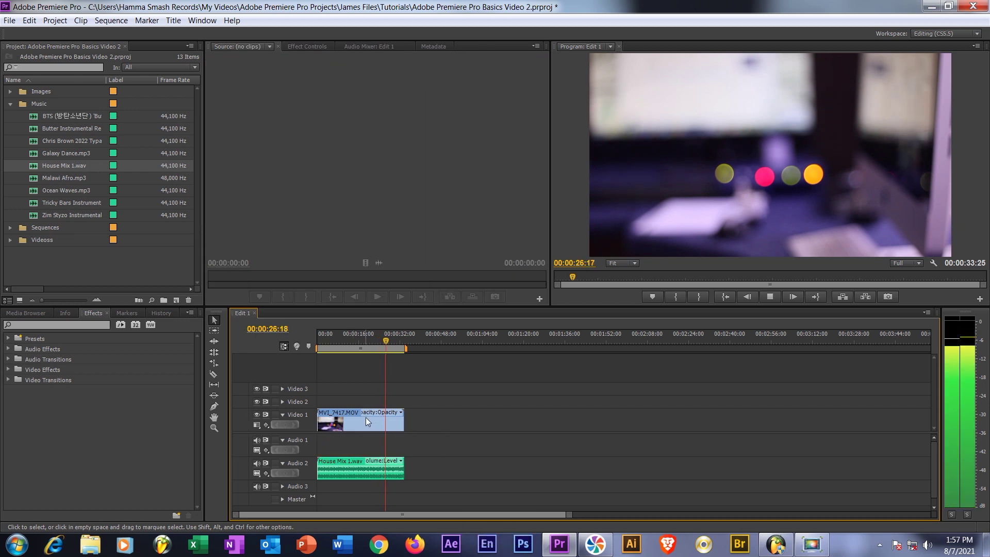
key(space)
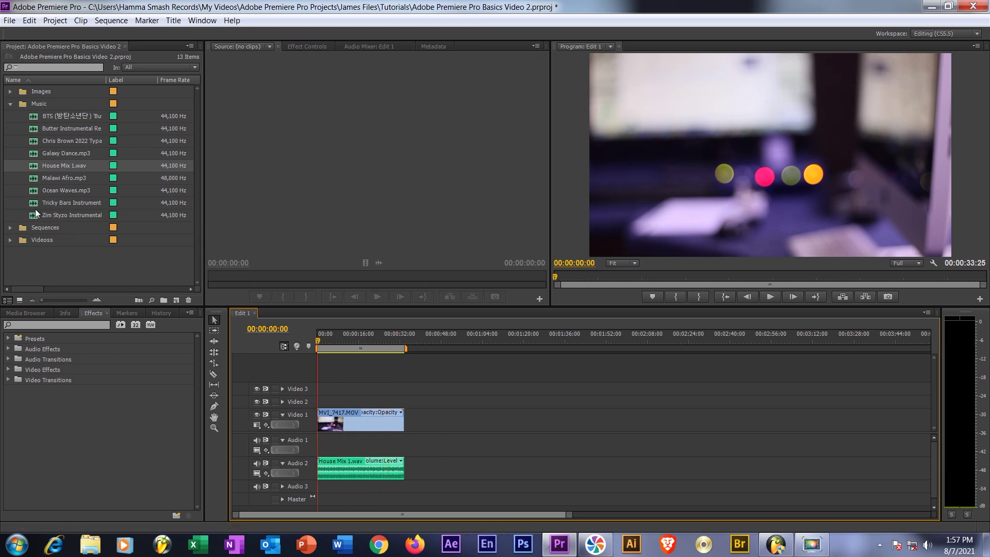
key(Home)
Place 20210531_133710.jpg from the Images bin on Video 2, stretched over the second half of the video clip, and play it back.
click(10, 104)
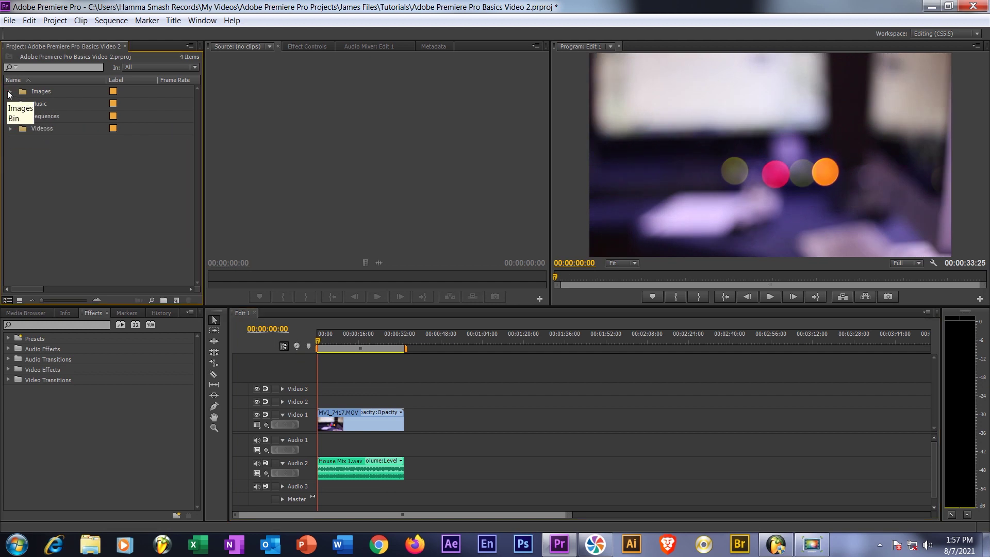
click(10, 92)
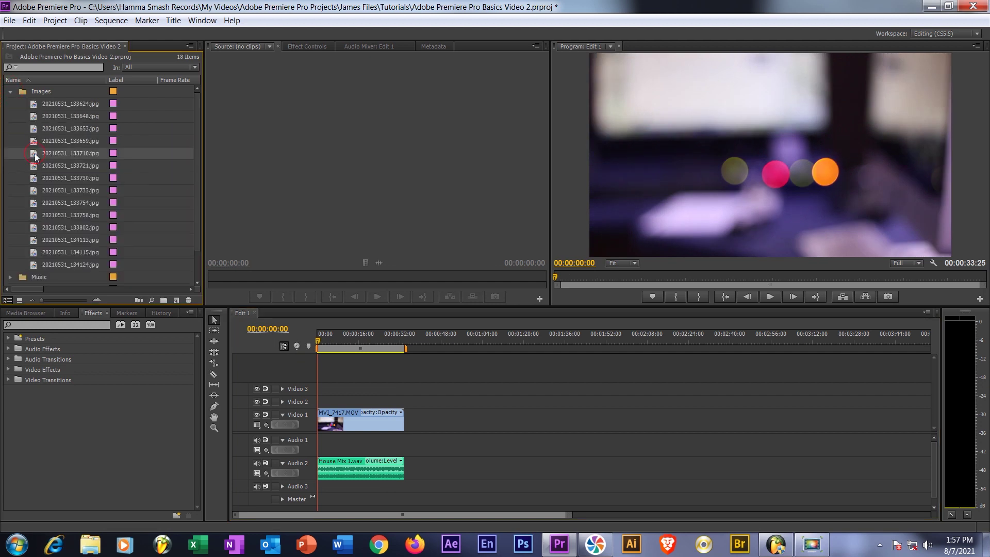
double_click(34, 153)
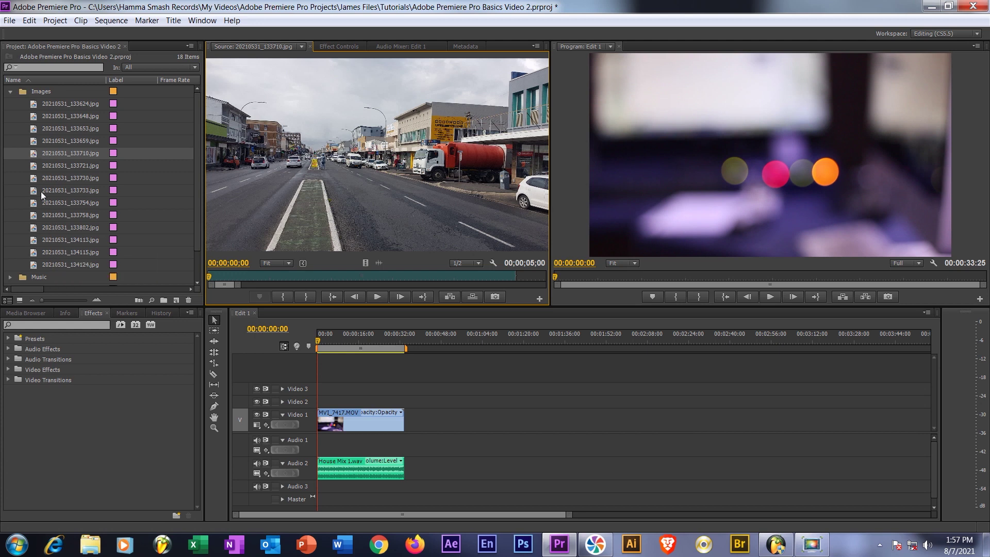
drag(34, 156, 403, 405)
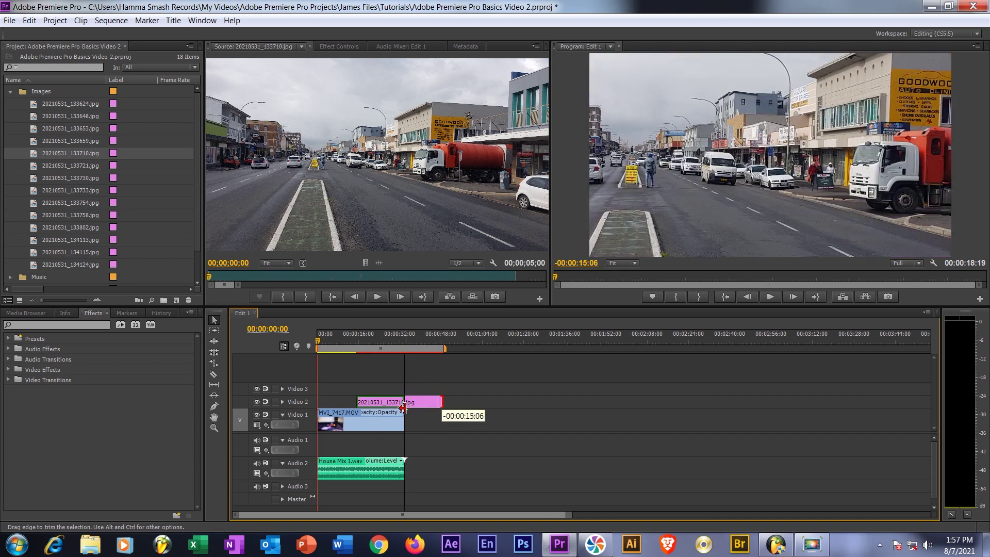
key(space)
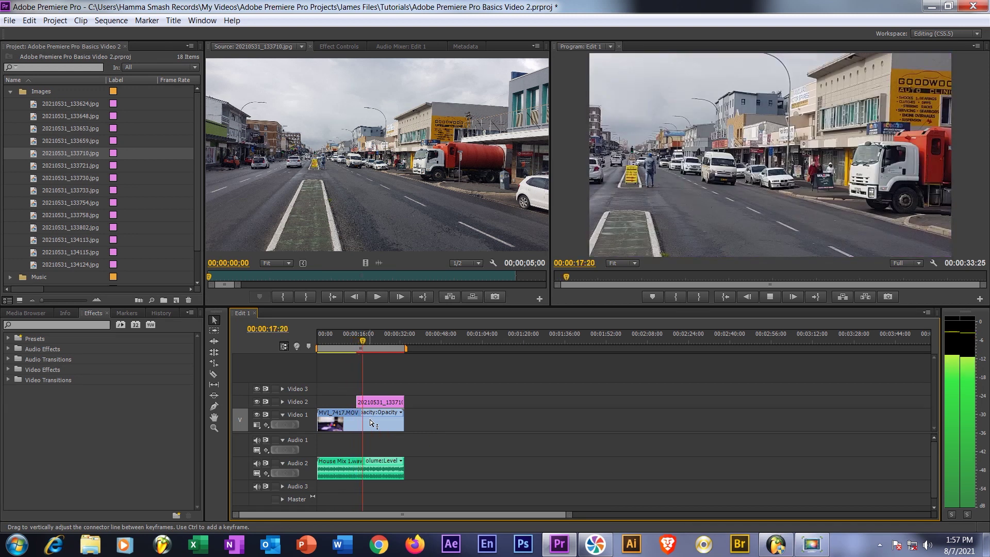
key(space)
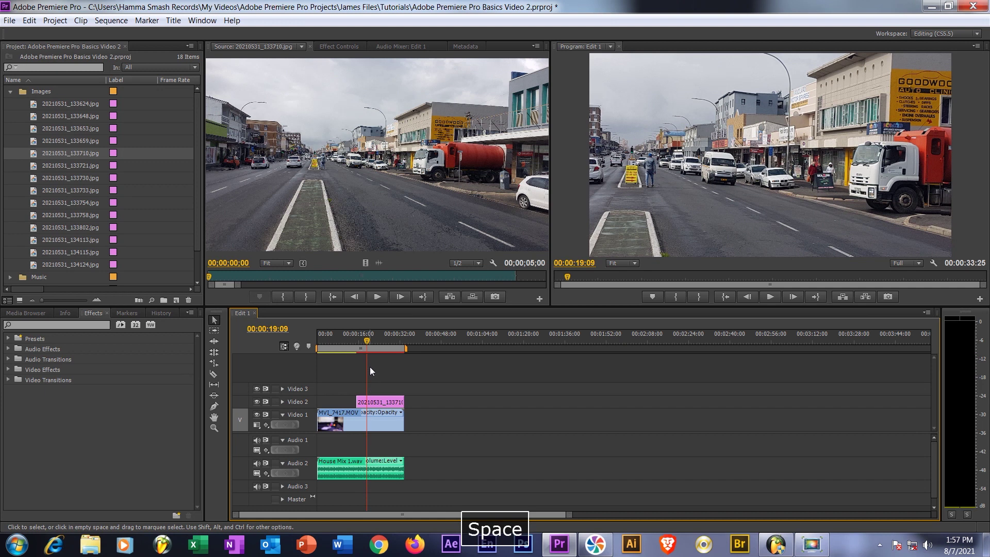
Add 20210531_133730.jpg on Video 2 at 00:00:08:00, 20210531_133758.jpg on Video 3, and 20210531_134113.jpg near the end of Video 2.
click(337, 335)
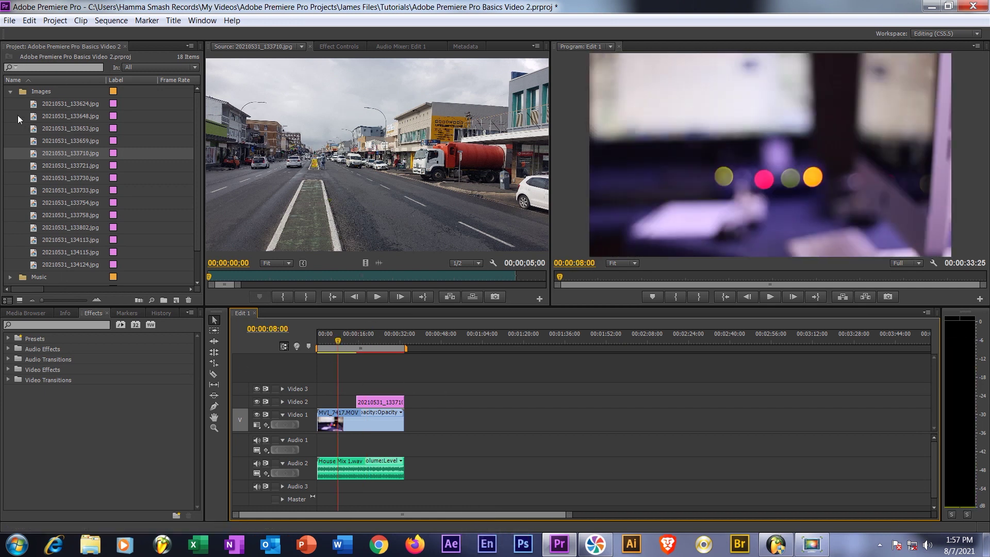
drag(46, 178, 345, 402)
drag(62, 215, 356, 389)
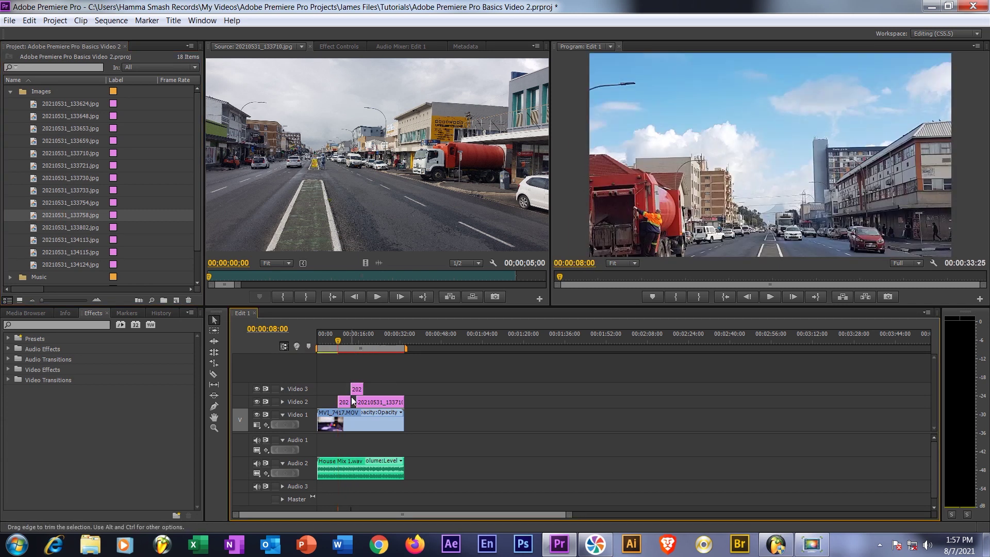
drag(72, 239, 389, 401)
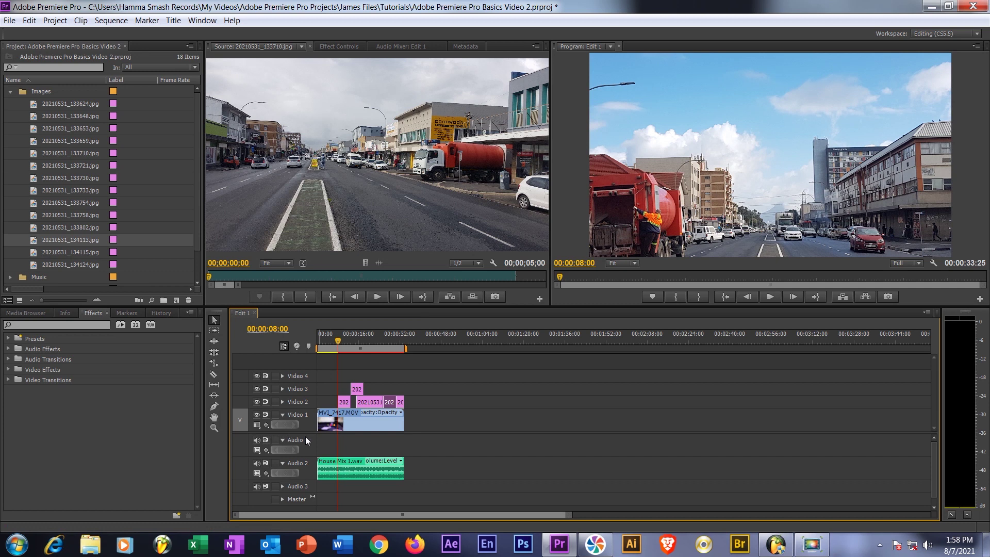
Collapse the Images bin and expand the Videoss bin in the project.
click(10, 92)
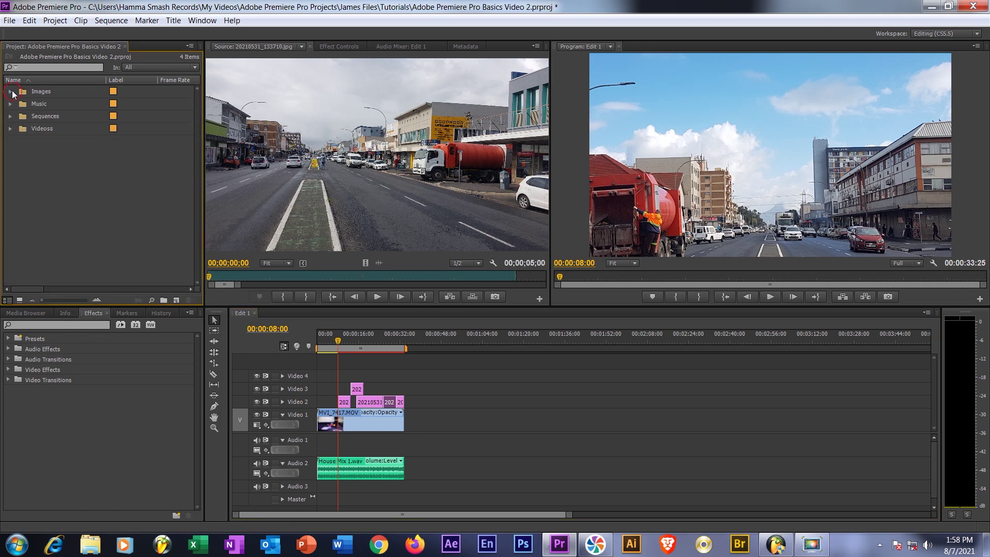
click(10, 128)
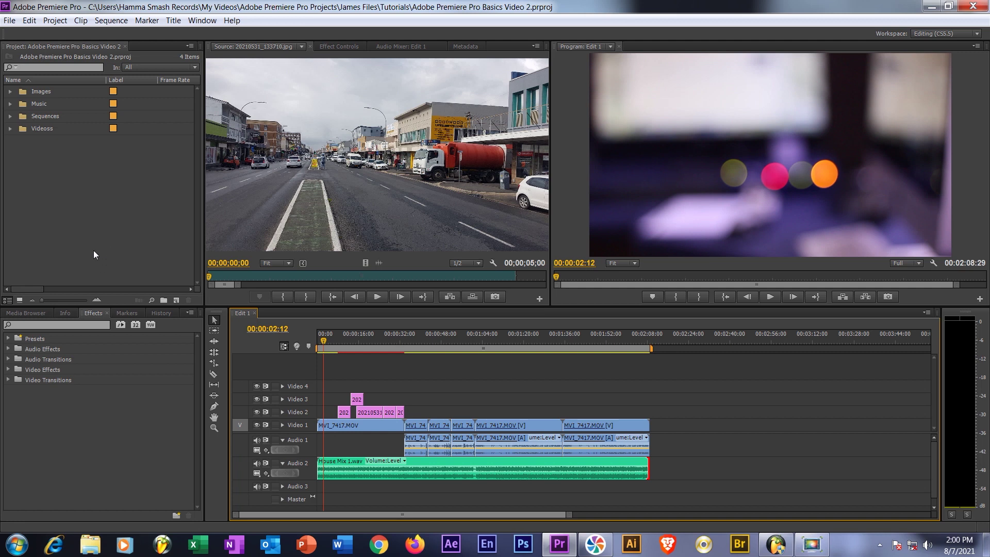
Minimise the editor to the desktop and restore it, and save the project under its existing file name.
click(931, 7)
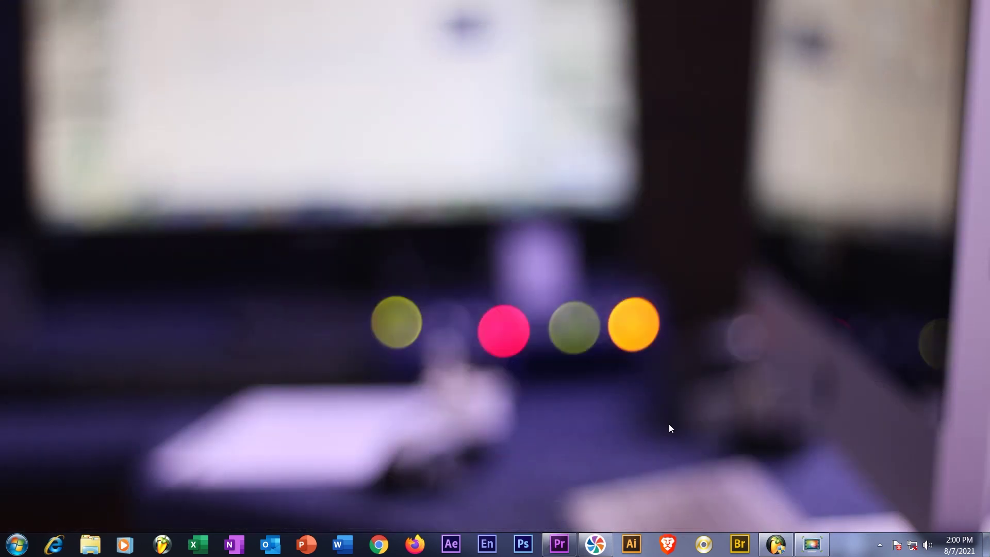
click(560, 544)
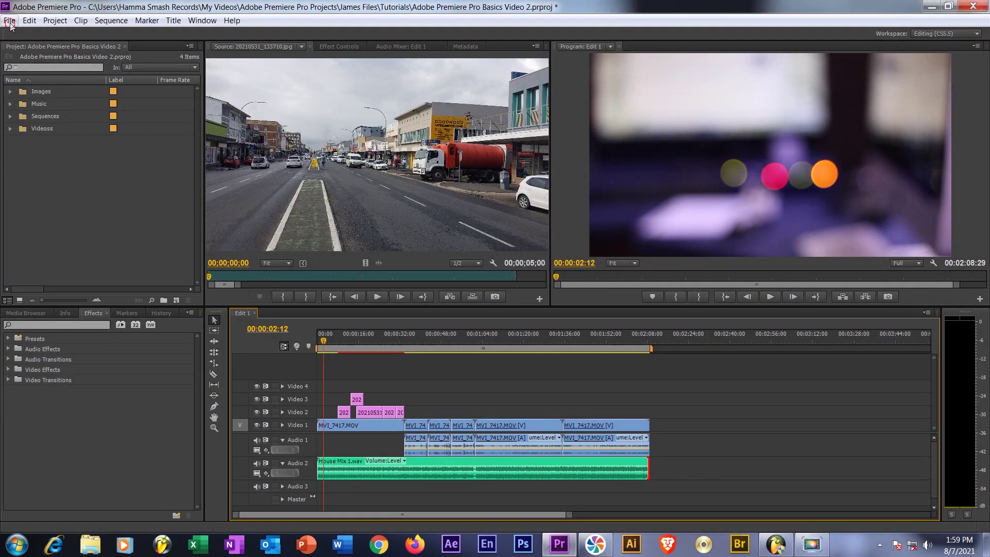
click(9, 23)
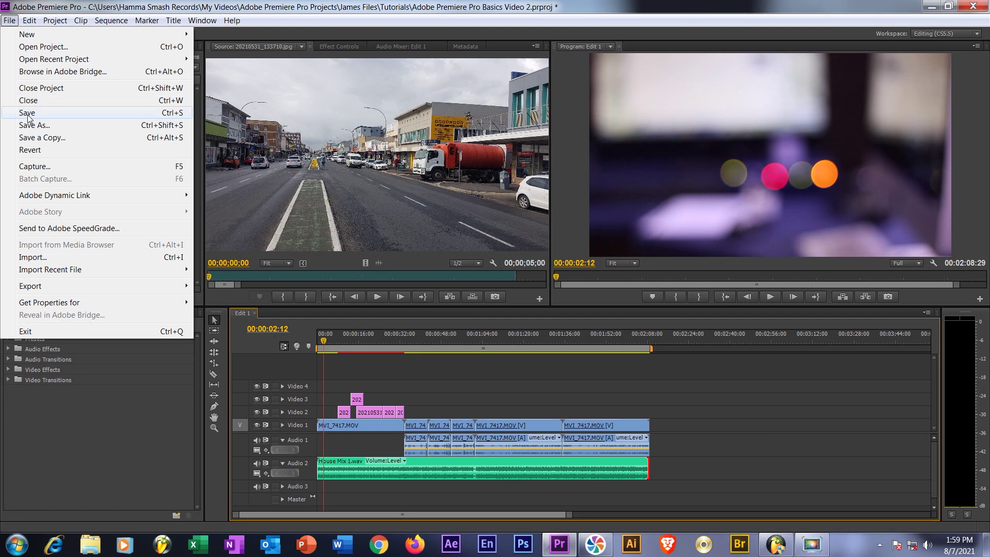
click(27, 115)
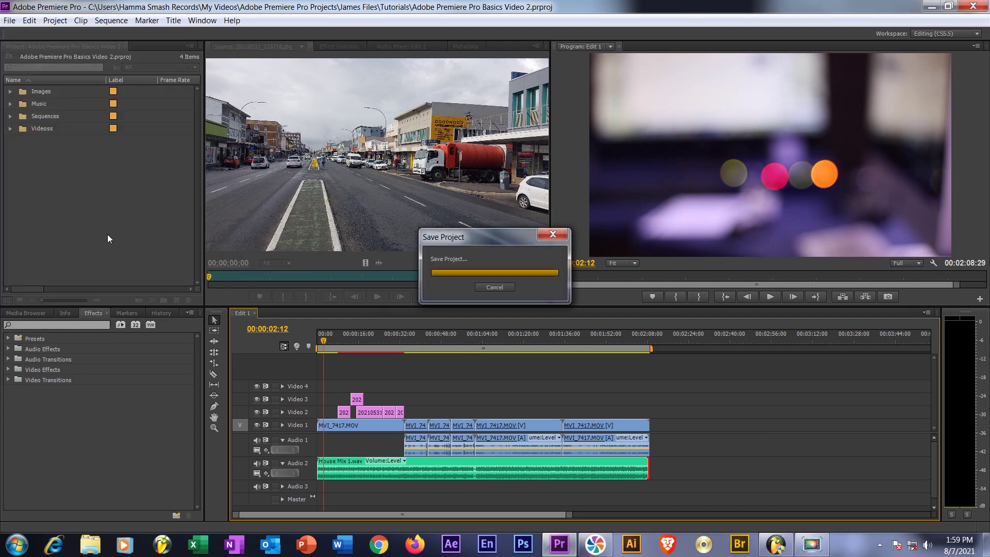